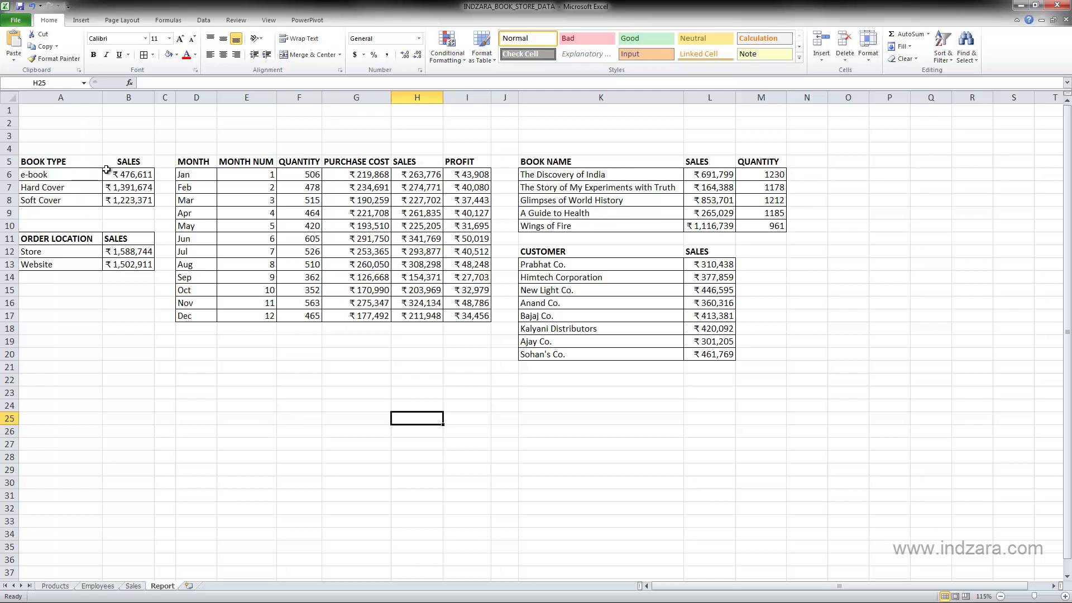
Select cell B7 inside the BOOK TYPE table.
{"action": "left_click", "coordinate": [124, 186]}
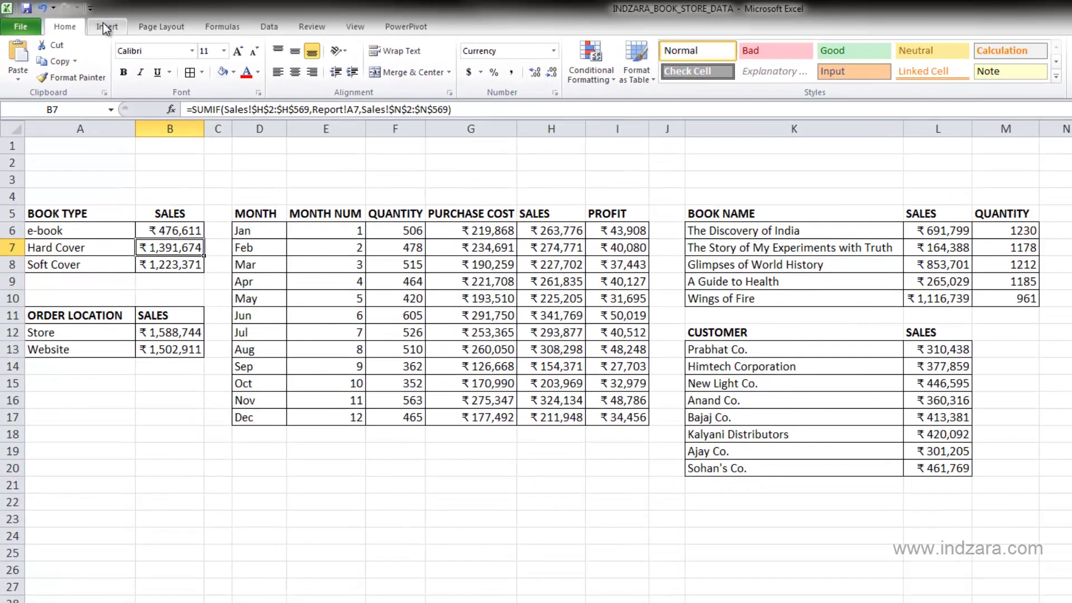
On the Insert tab, bring up the column chart gallery with its 2-D and 3-D types.
{"action": "left_click", "coordinate": [104, 28]}
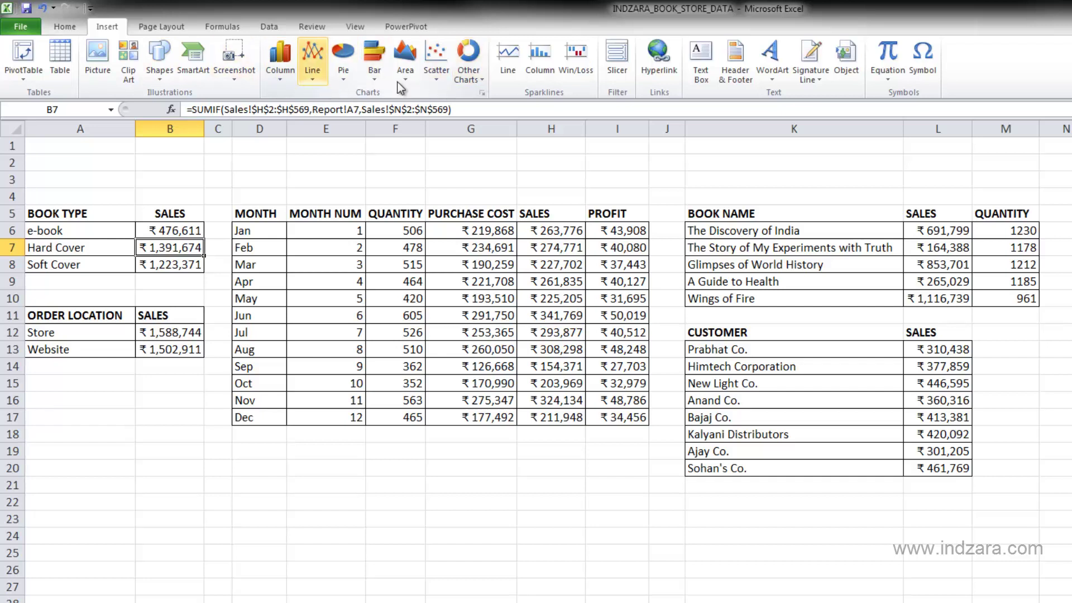
{"action": "left_click", "coordinate": [282, 80]}
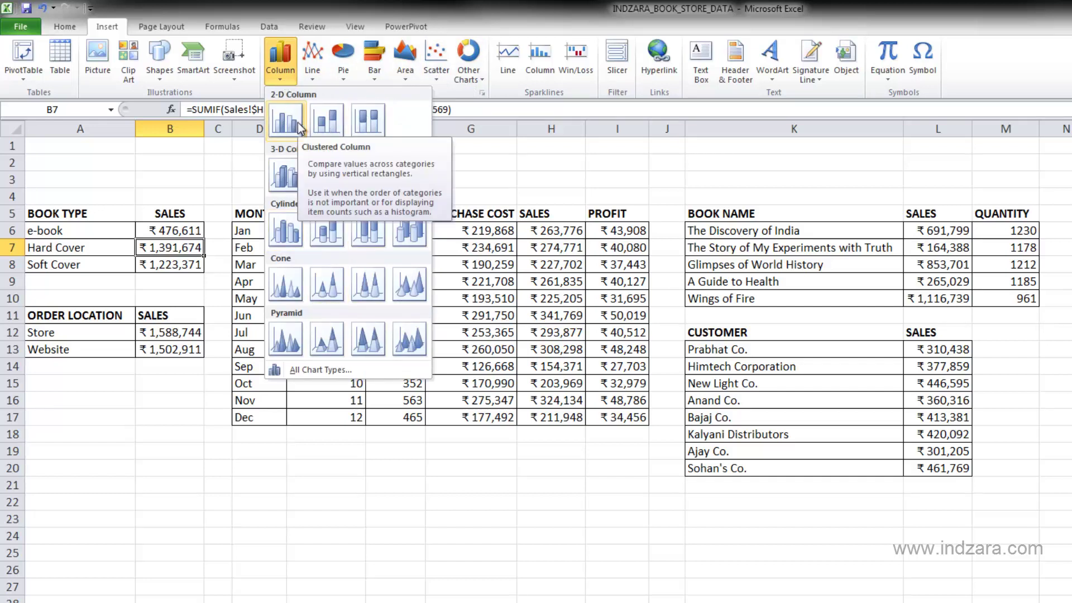
{"action": "left_click", "coordinate": [291, 61]}
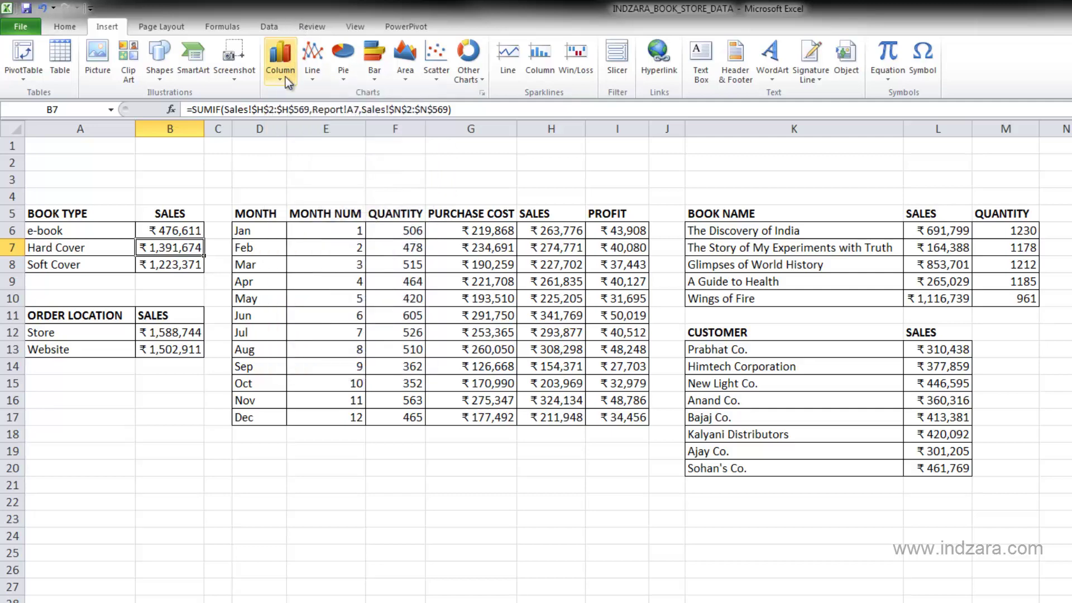
{"action": "left_click", "coordinate": [286, 74]}
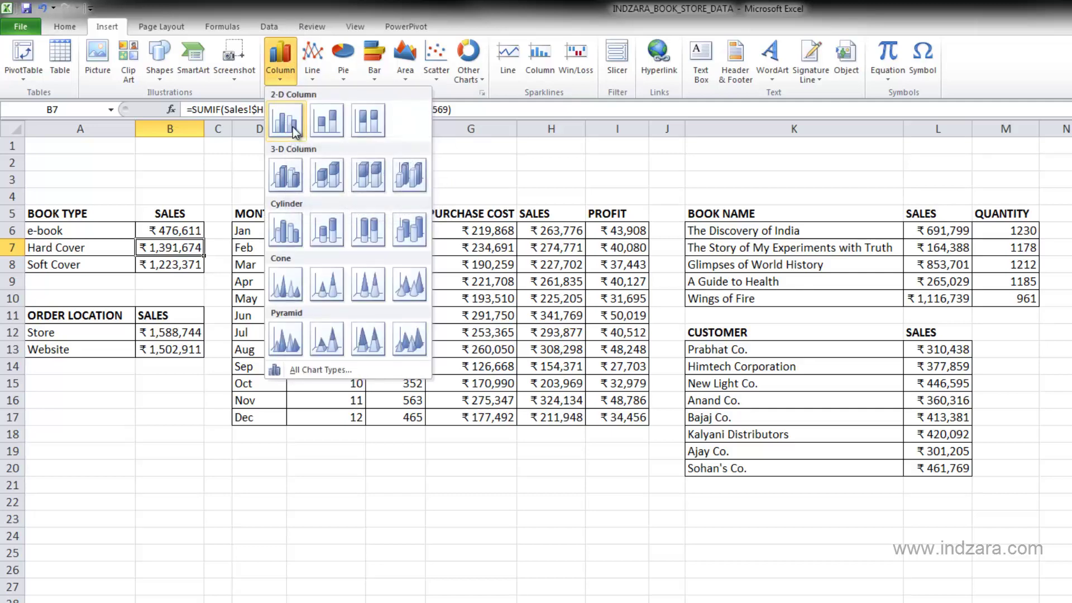
Insert a clustered column chart of book-type SALES and place it below the tables at left.
{"action": "left_click", "coordinate": [291, 127]}
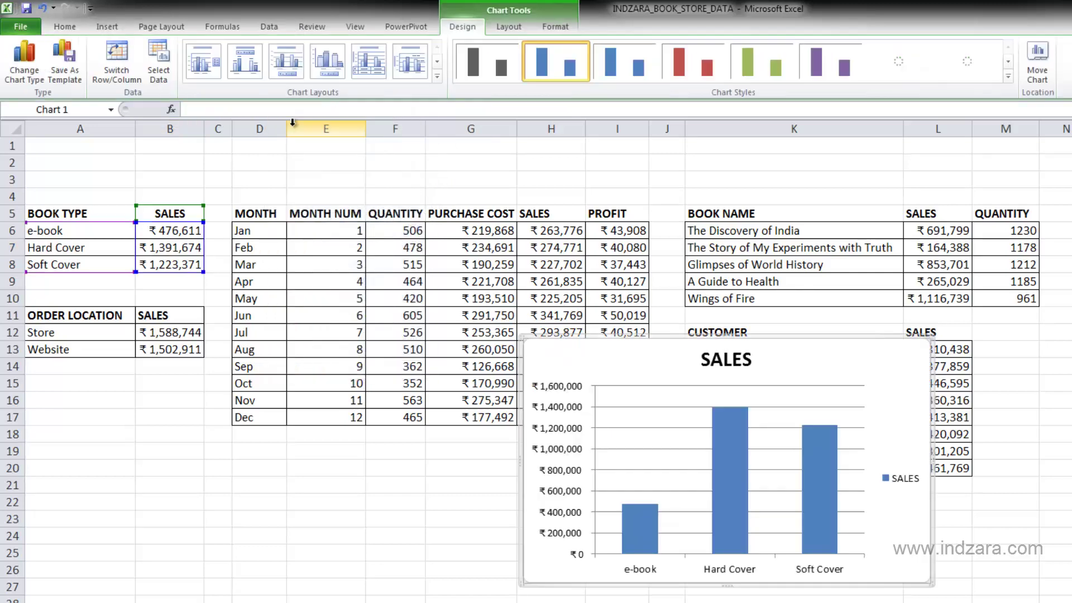
{"action": "left_click_drag", "start_coordinate": [550, 336], "coordinate": [134, 394]}
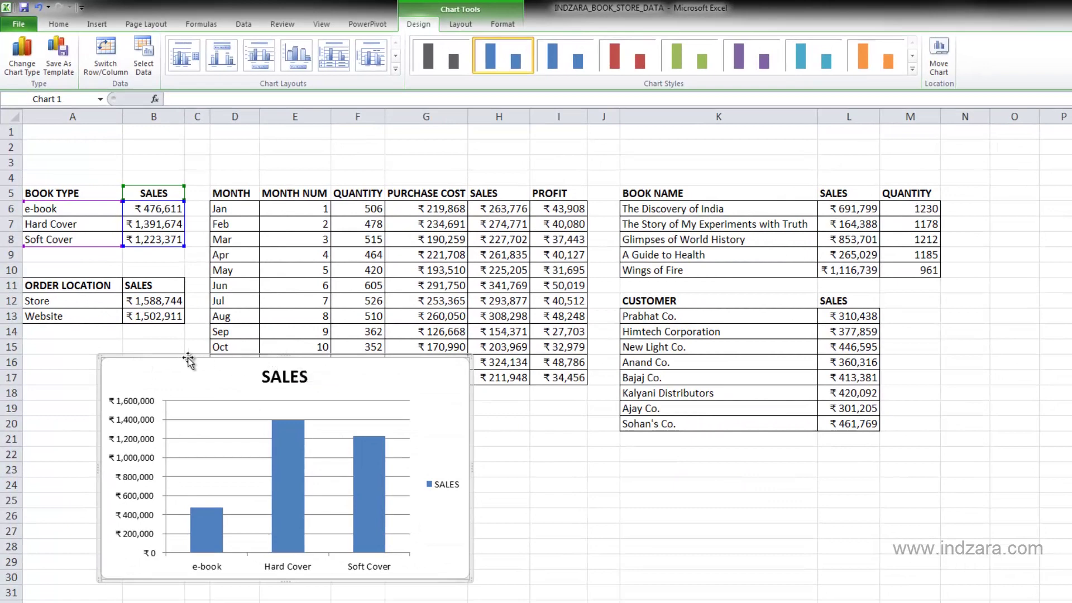
{"action": "left_click_drag", "start_coordinate": [247, 358], "coordinate": [519, 242]}
{"action": "left_click_drag", "start_coordinate": [427, 239], "coordinate": [159, 346]}
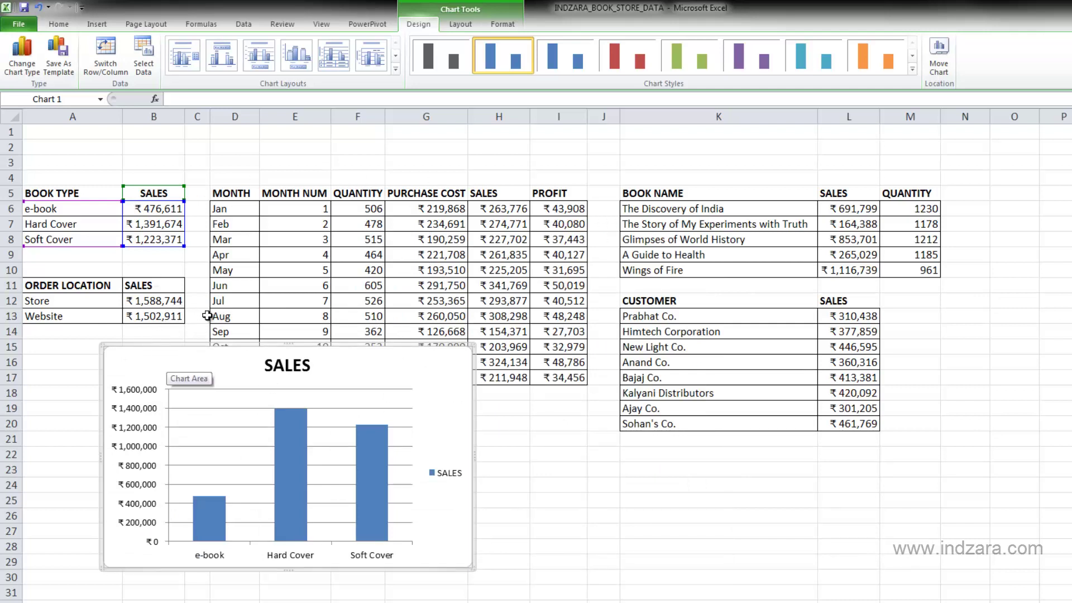
{"action": "left_click_drag", "start_coordinate": [213, 346], "coordinate": [423, 328]}
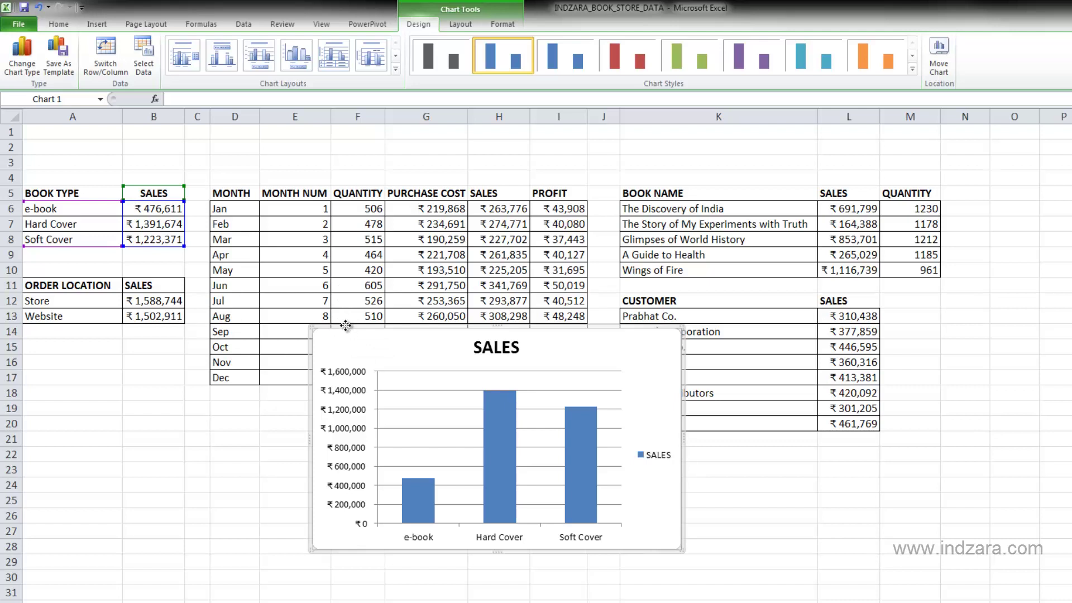
{"action": "left_click_drag", "start_coordinate": [345, 326], "coordinate": [123, 266]}
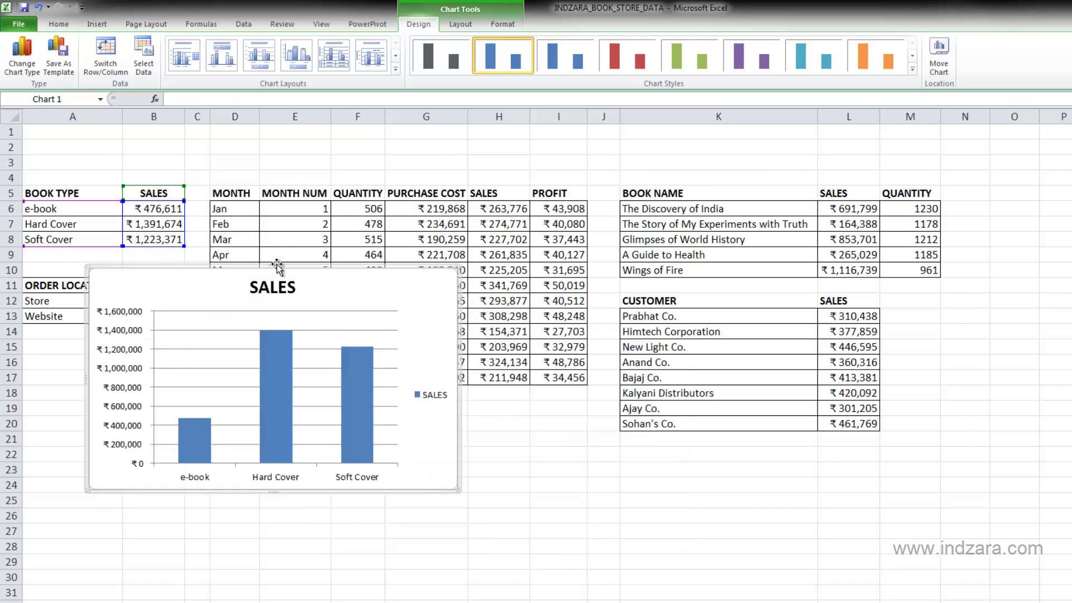
{"action": "left_click_drag", "start_coordinate": [270, 323], "coordinate": [218, 391]}
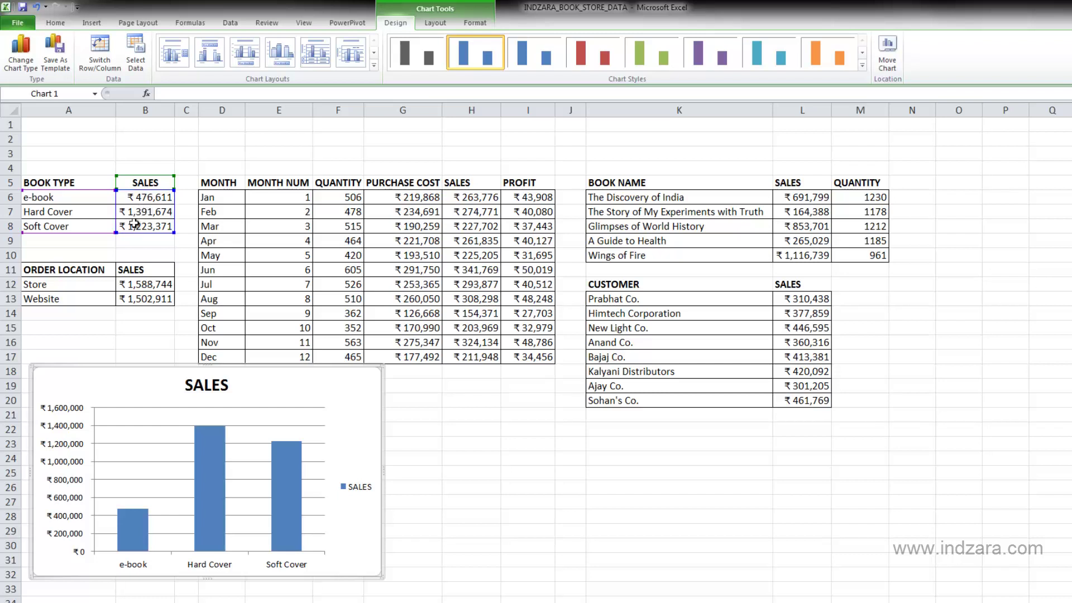
Return to the Insert tab and inspect the SALES chart's bar values.
{"action": "left_click", "coordinate": [92, 23]}
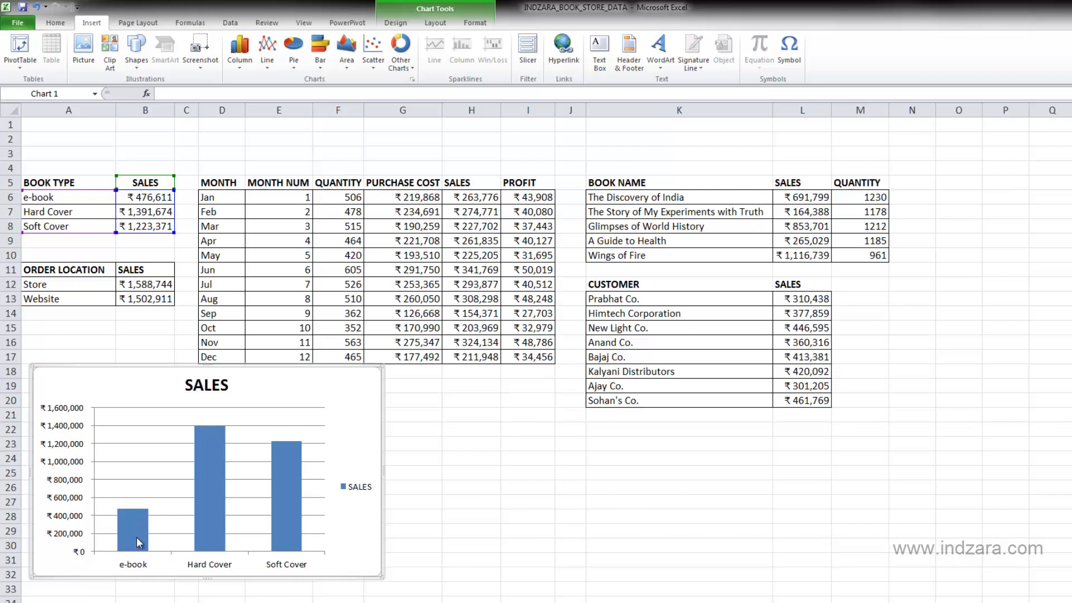
{"action": "mouse_move", "coordinate": [139, 522]}
{"action": "mouse_move", "coordinate": [215, 449]}
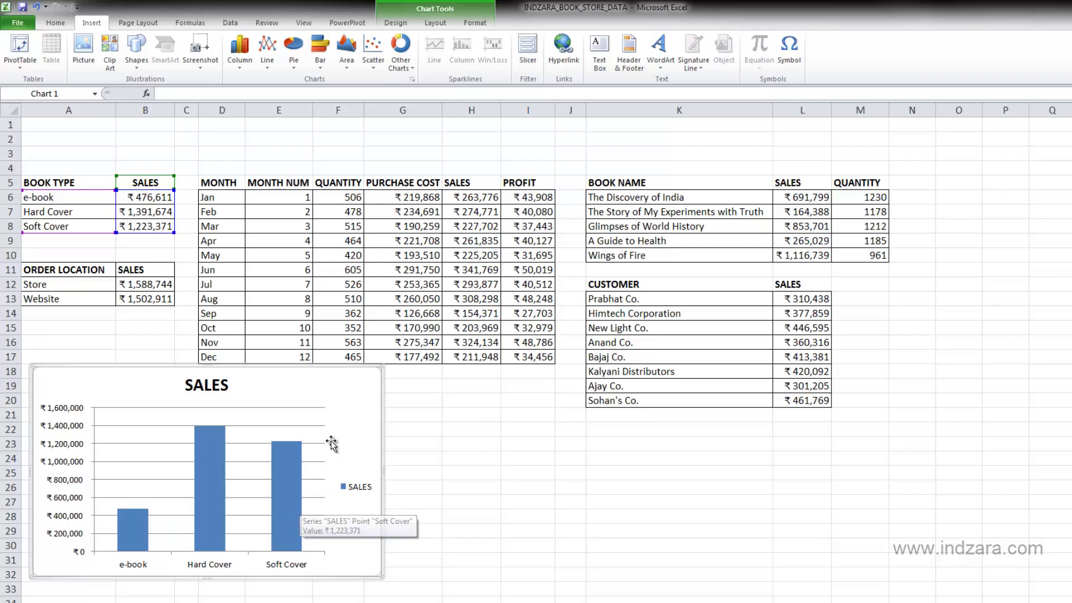
In the SALES chart's Select Data window, confirm the axis labels range =Report!$A$6:$A$8.
{"action": "right_click", "coordinate": [279, 398]}
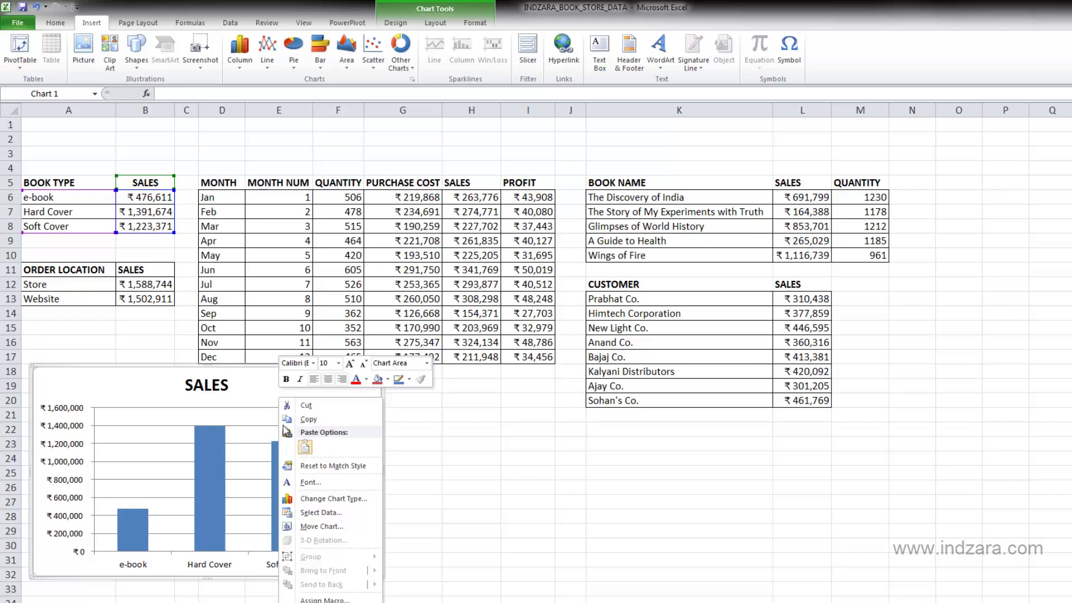
{"action": "left_click", "coordinate": [310, 513]}
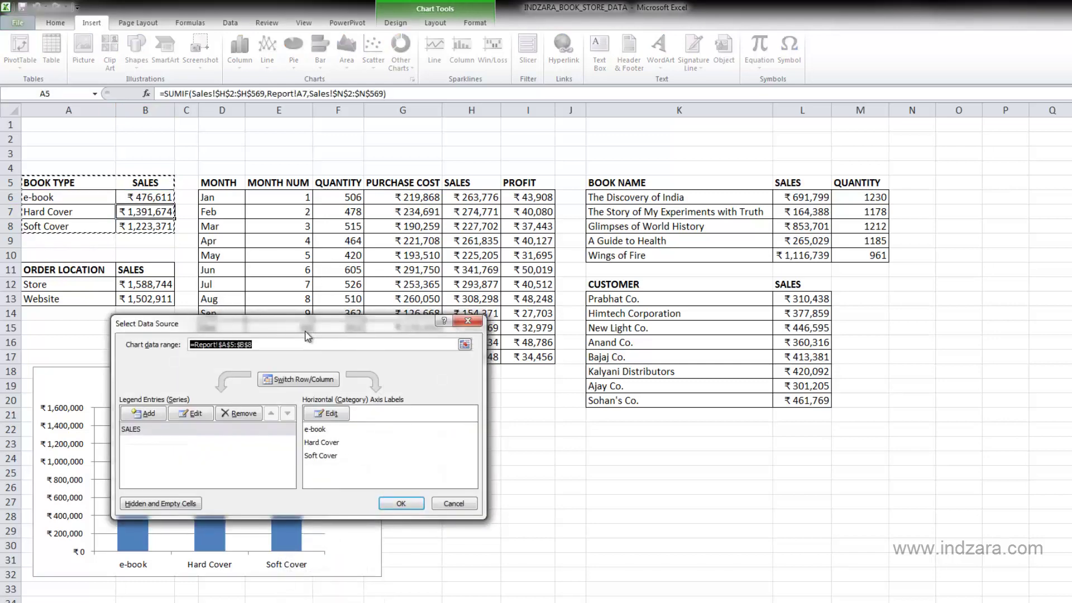
{"action": "left_click_drag", "start_coordinate": [305, 335], "coordinate": [384, 176]}
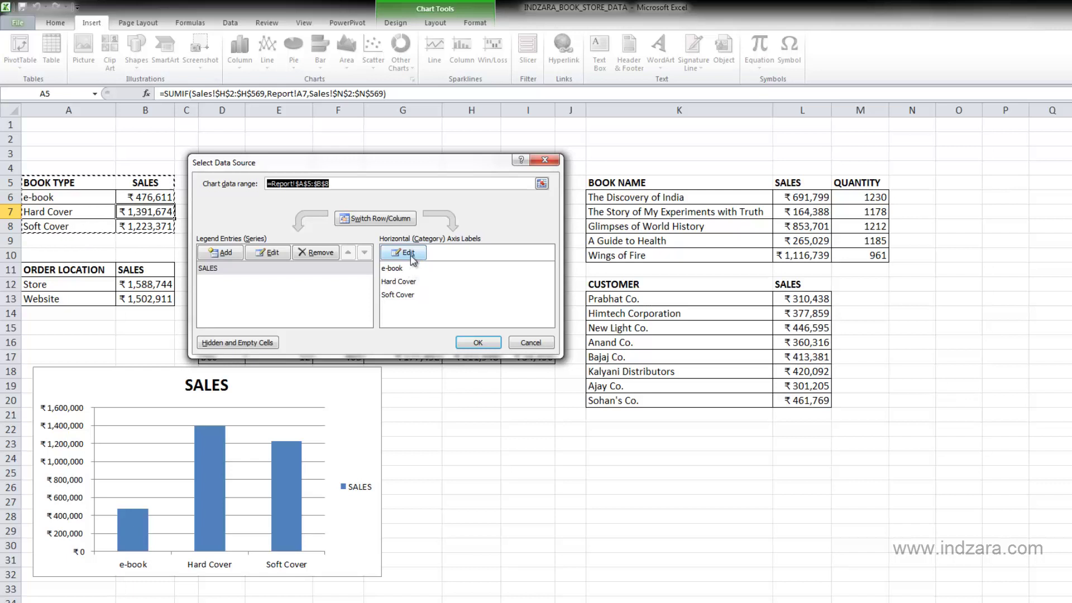
{"action": "left_click", "coordinate": [413, 254]}
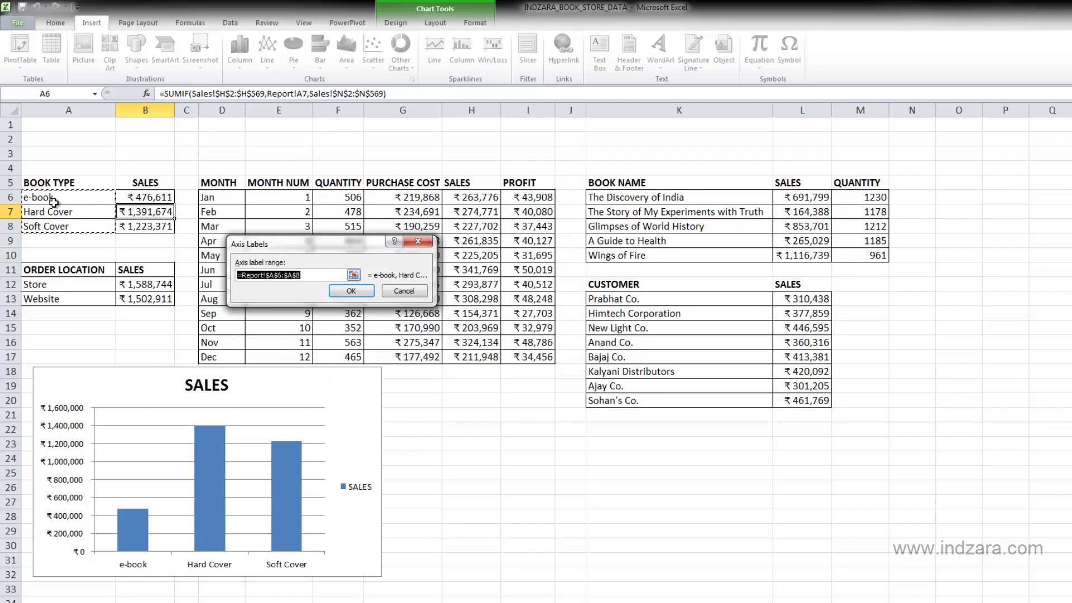
{"action": "left_click", "coordinate": [351, 291]}
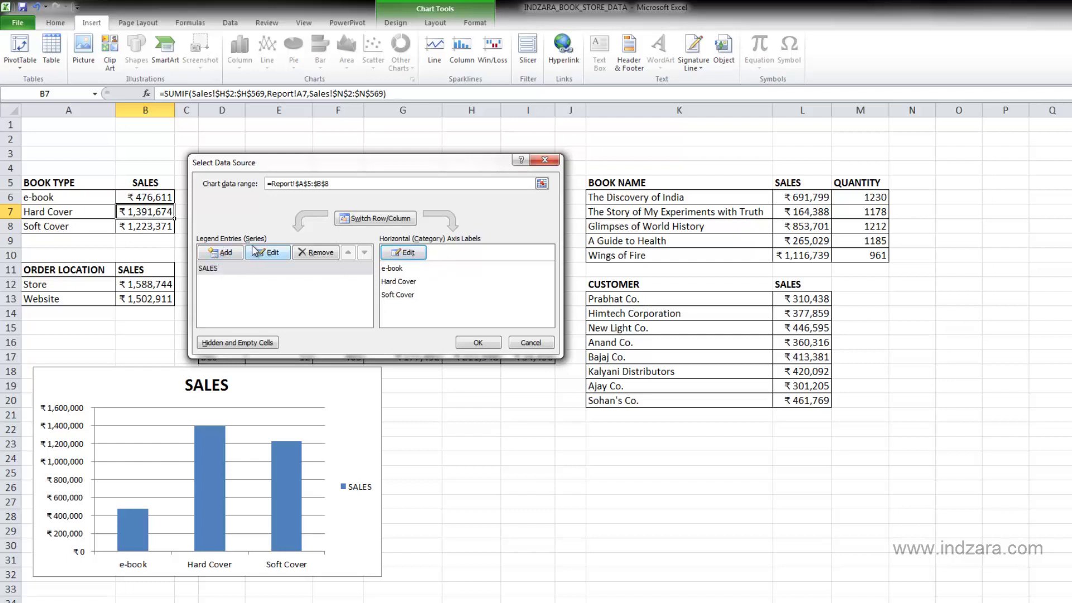
{"action": "left_click", "coordinate": [229, 268]}
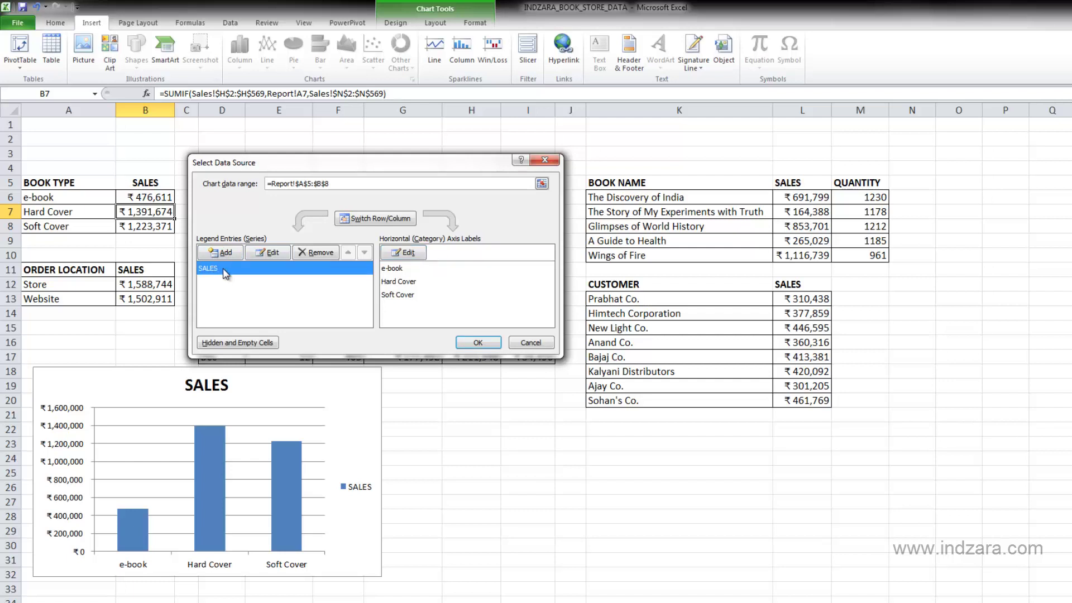
{"action": "left_click", "coordinate": [262, 254]}
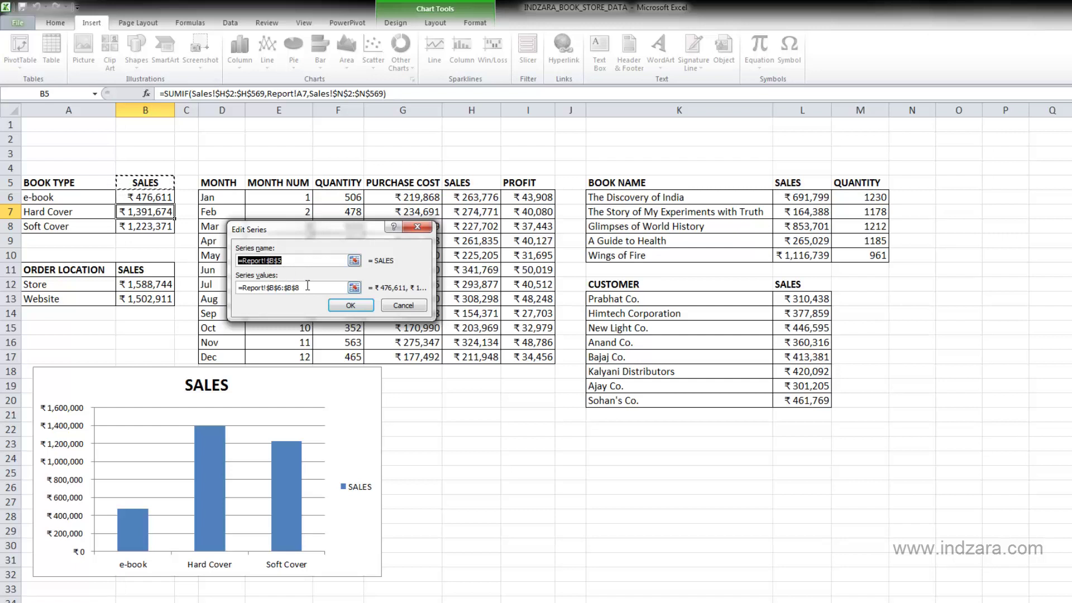
{"action": "left_click", "coordinate": [345, 287]}
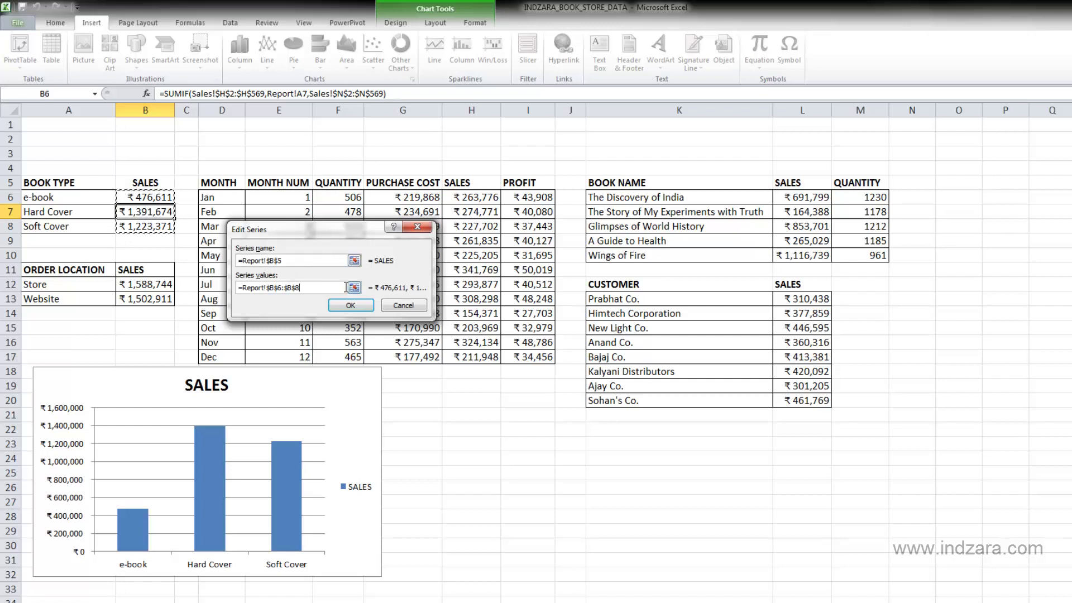
{"action": "double_click", "coordinate": [288, 286]}
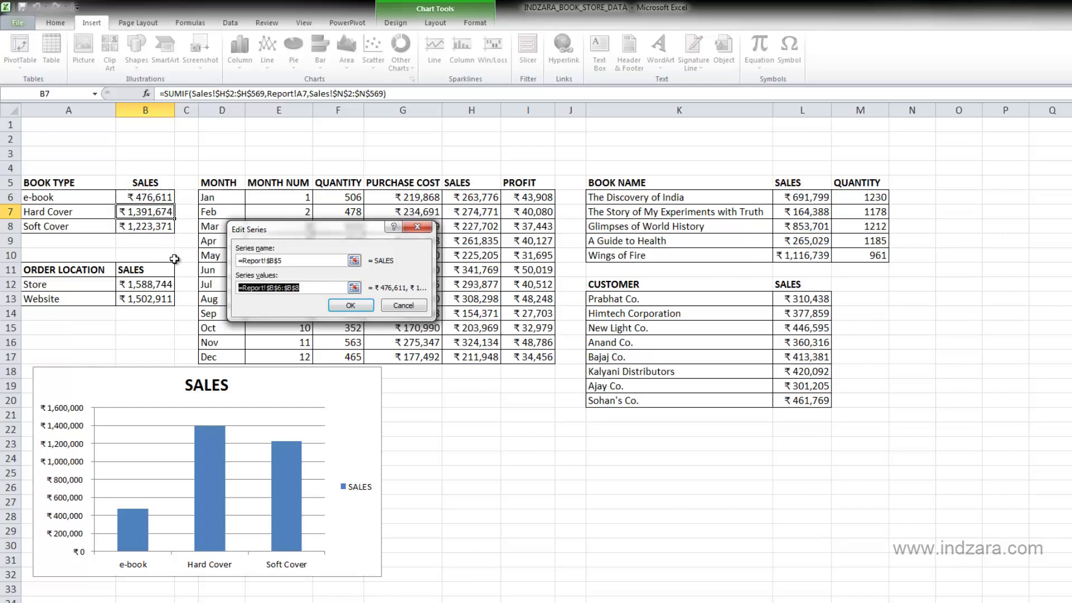
{"action": "left_click", "coordinate": [356, 287]}
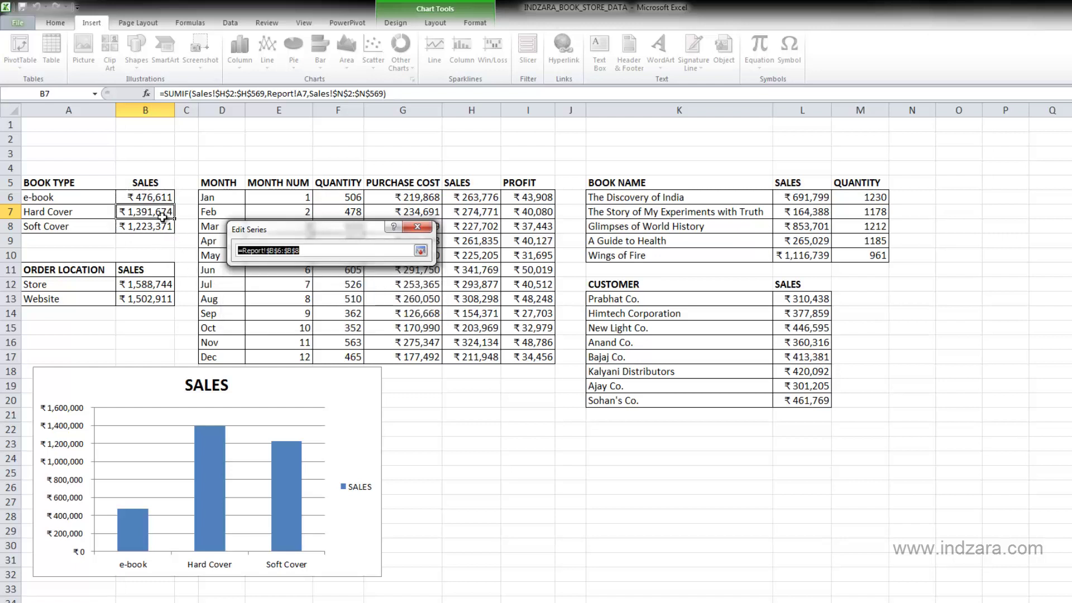
{"action": "left_click", "coordinate": [420, 251]}
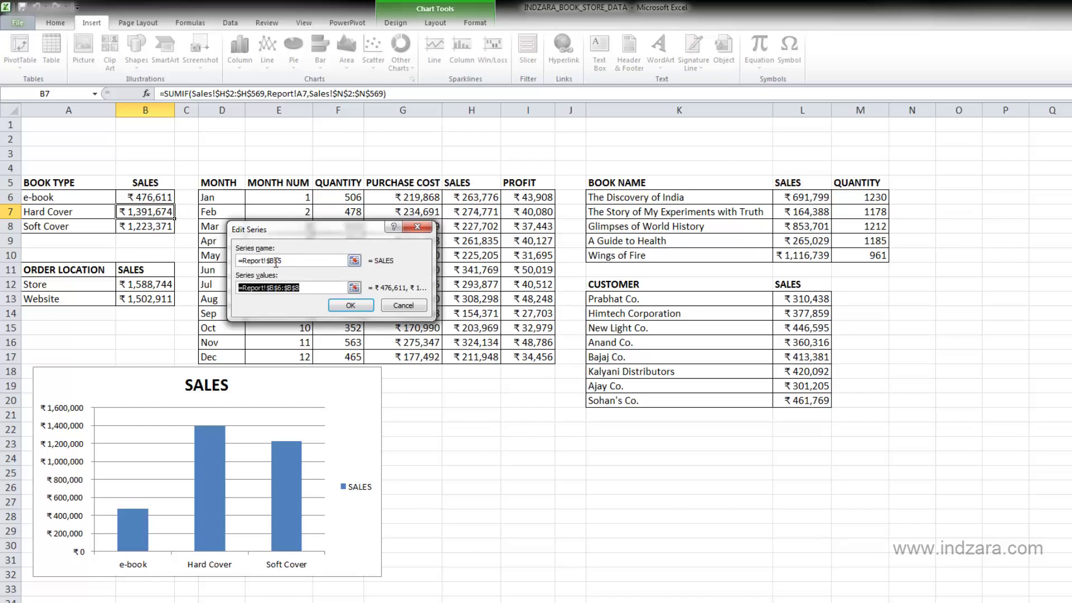
{"action": "left_click", "coordinate": [391, 309]}
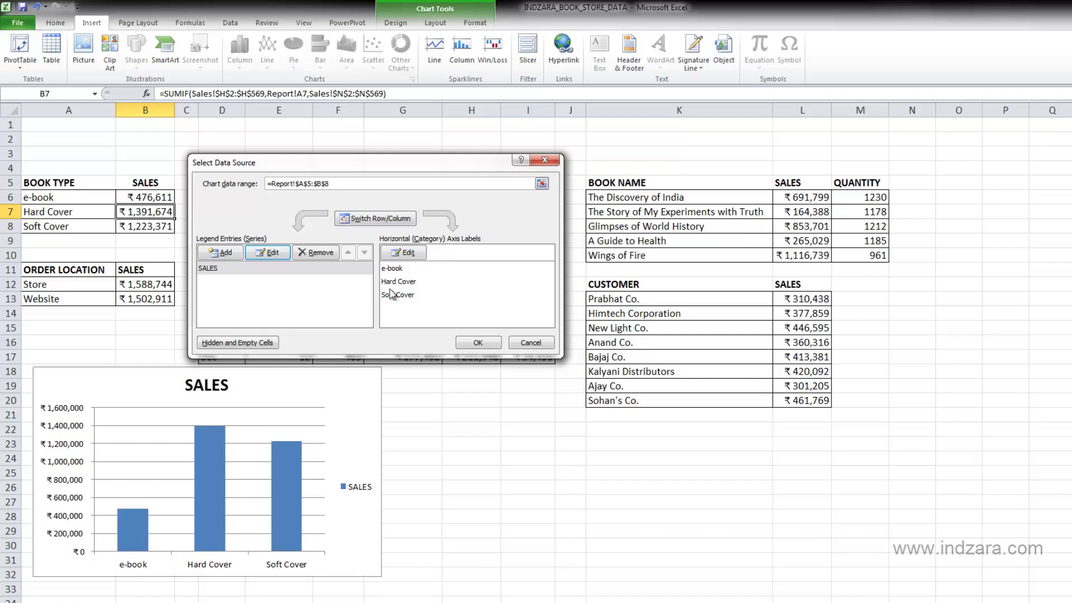
Preview book types as separate series, then switch back to book types along the axis.
{"action": "left_click", "coordinate": [380, 222]}
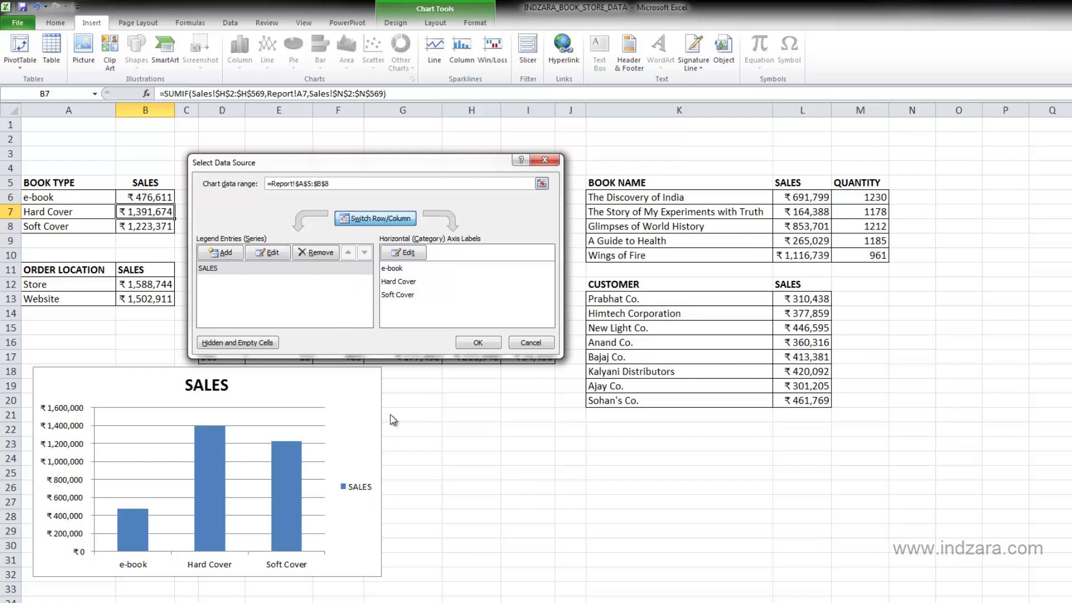
{"action": "key", "text": "alt+w"}
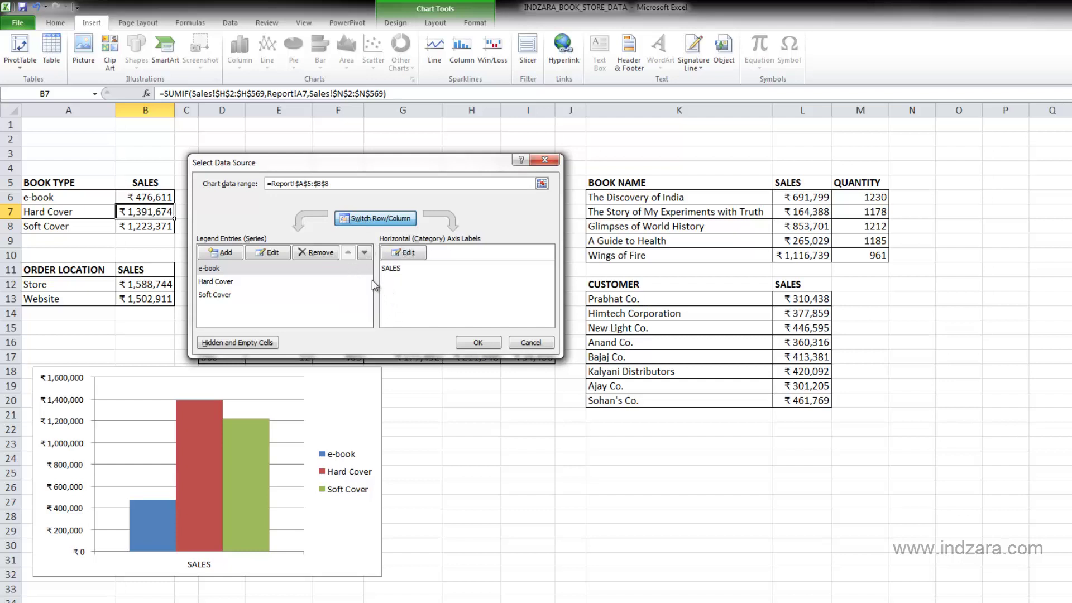
{"action": "key", "text": "alt+w"}
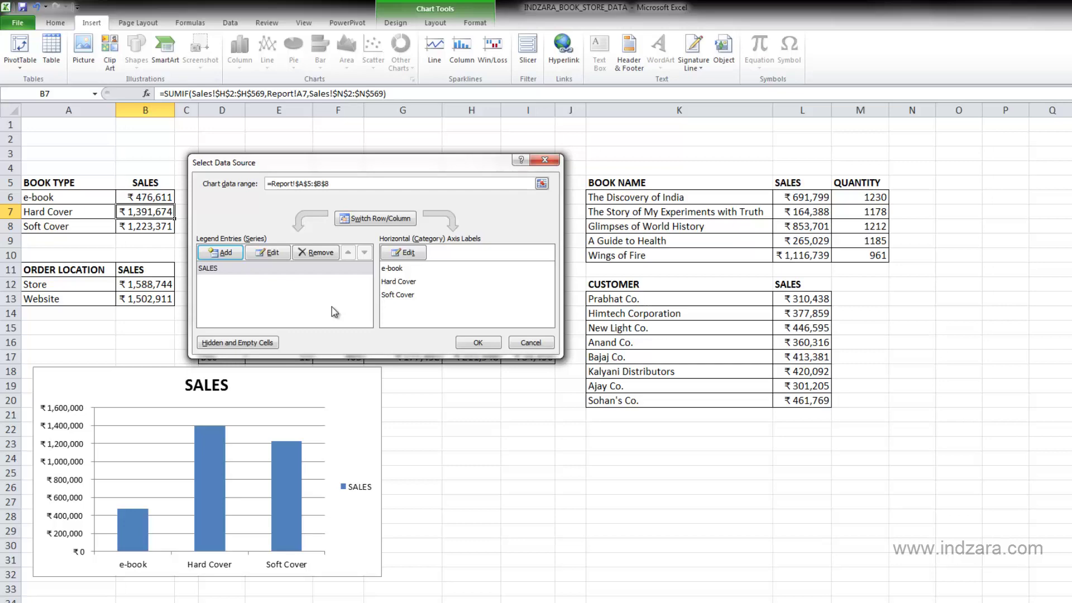
{"action": "left_click", "coordinate": [478, 342]}
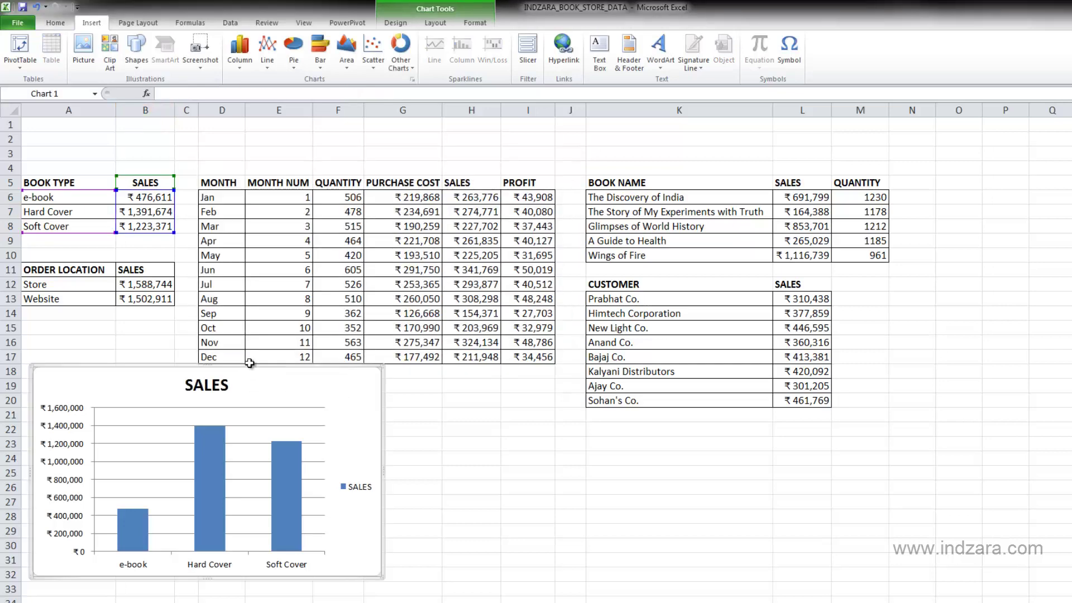
{"action": "mouse_move", "coordinate": [222, 450]}
{"action": "left_click", "coordinate": [240, 51]}
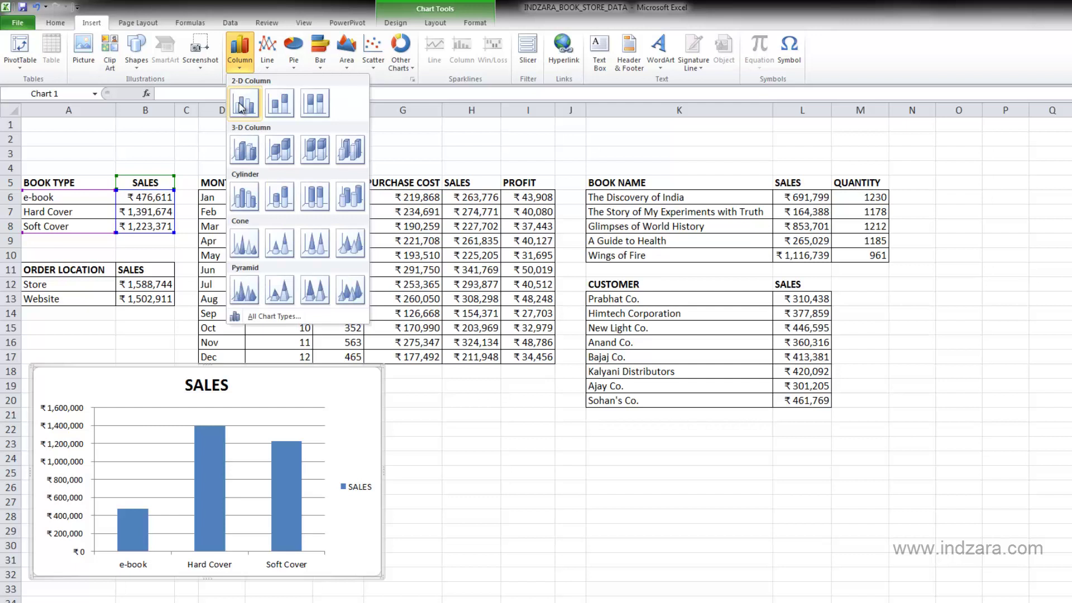
{"action": "left_click", "coordinate": [184, 443]}
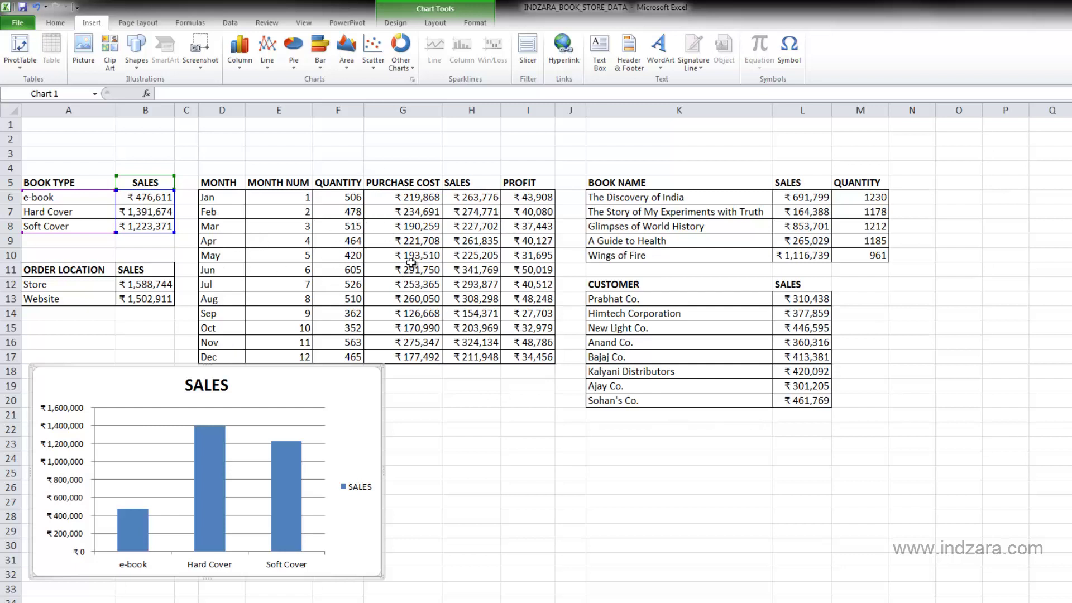
Insert a clustered column chart of the monthly table and move it beside the SALES chart.
{"action": "left_click", "coordinate": [327, 238]}
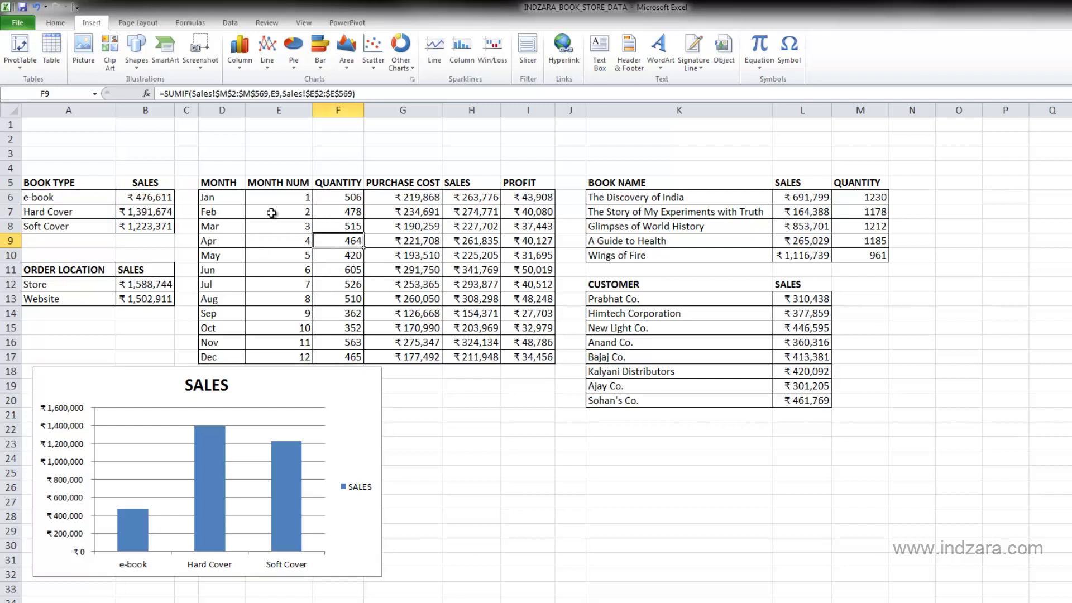
{"action": "left_click", "coordinate": [239, 53]}
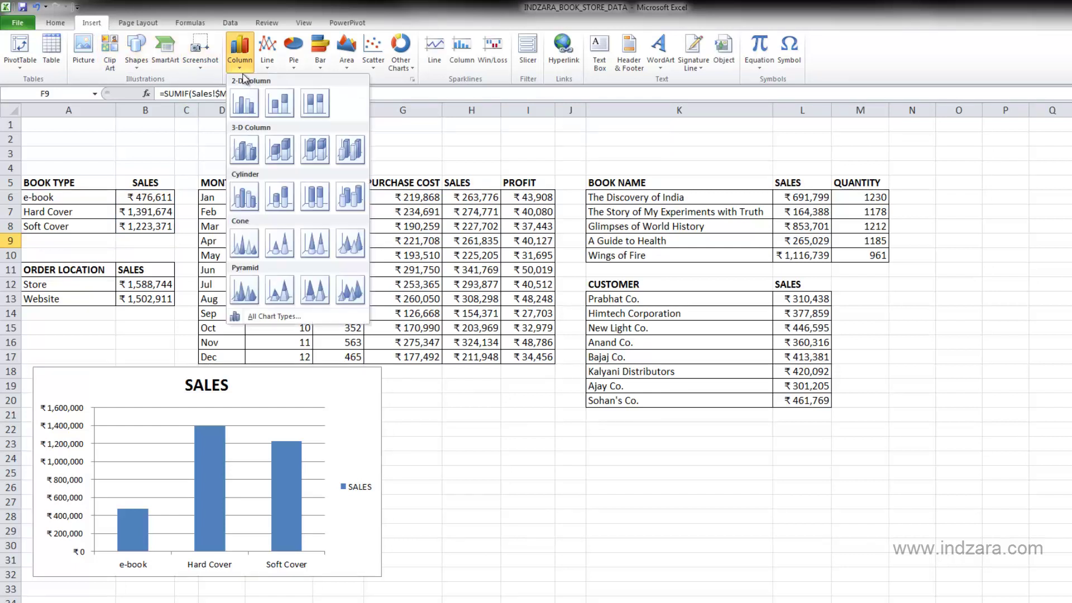
{"action": "left_click", "coordinate": [244, 102]}
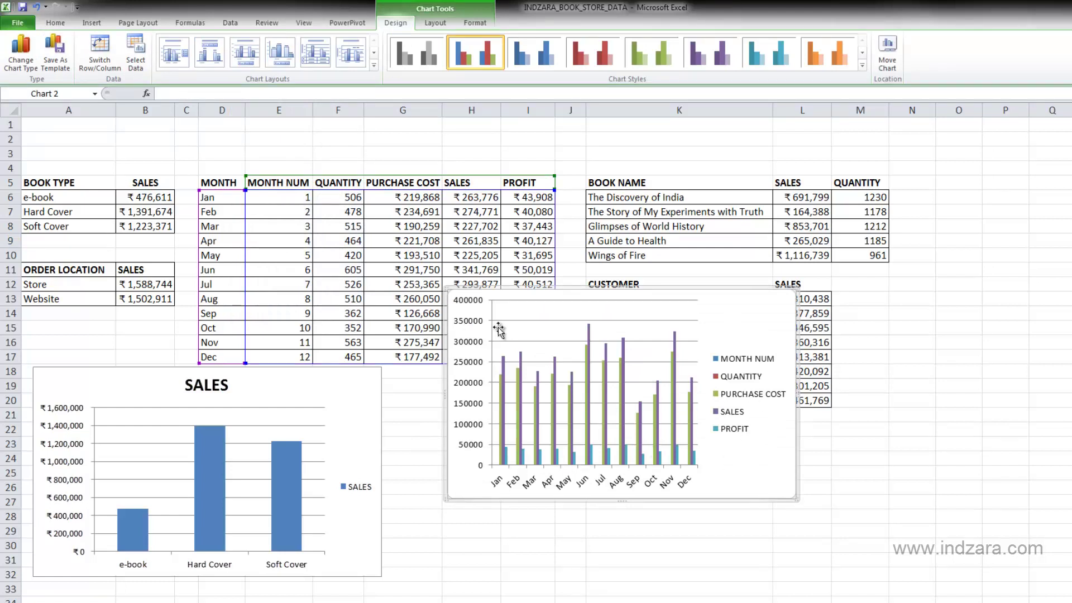
{"action": "left_click_drag", "start_coordinate": [471, 287], "coordinate": [394, 334]}
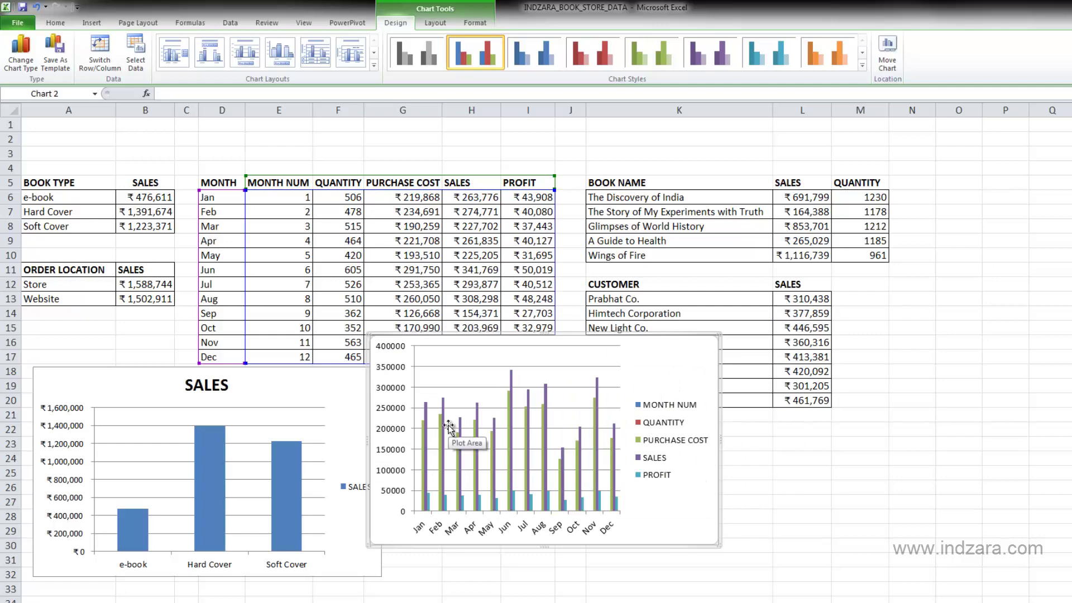
Review the month chart's data source without changes and nudge the chart further down.
{"action": "right_click", "coordinate": [496, 402]}
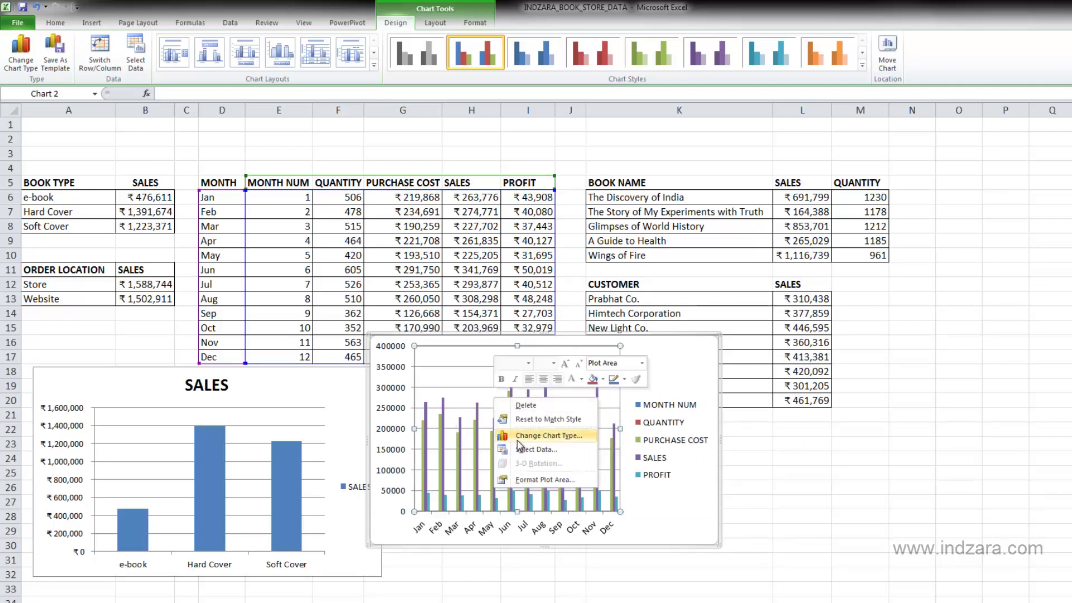
{"action": "left_click", "coordinate": [522, 450]}
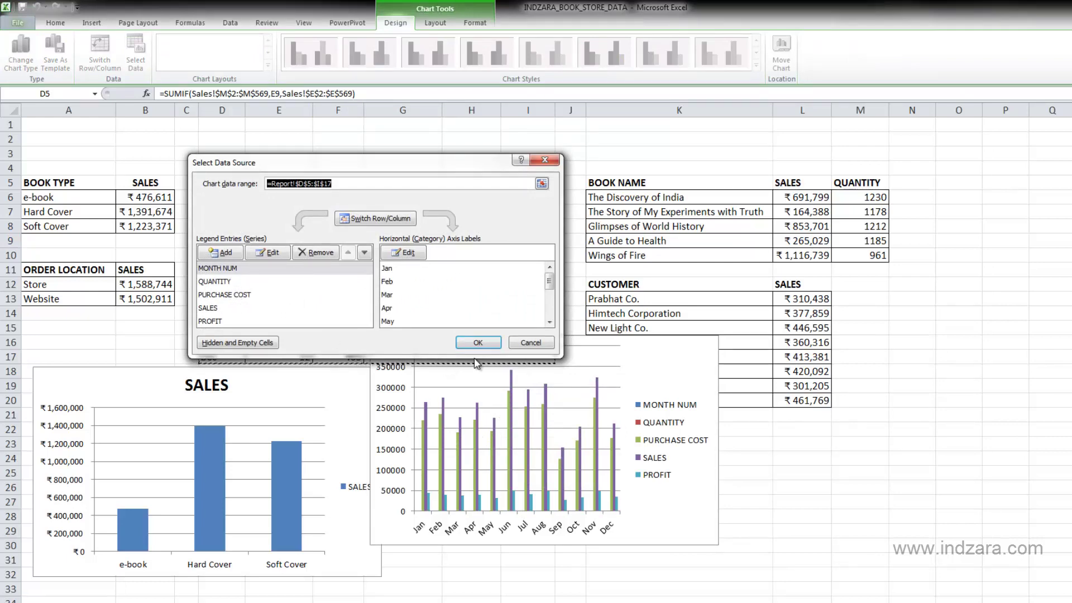
{"action": "left_click", "coordinate": [512, 344]}
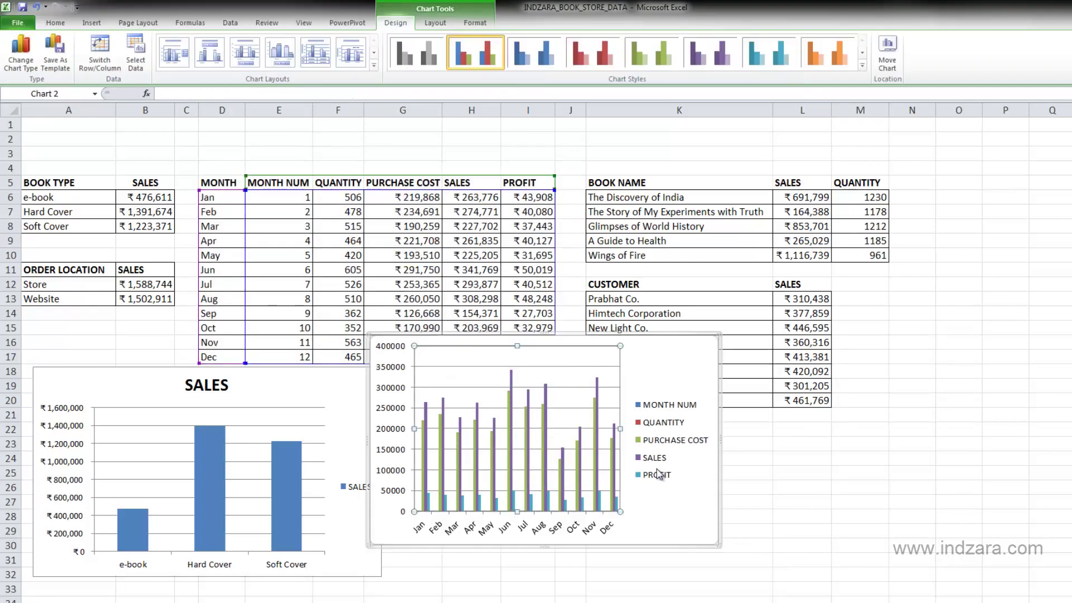
{"action": "left_click", "coordinate": [716, 419]}
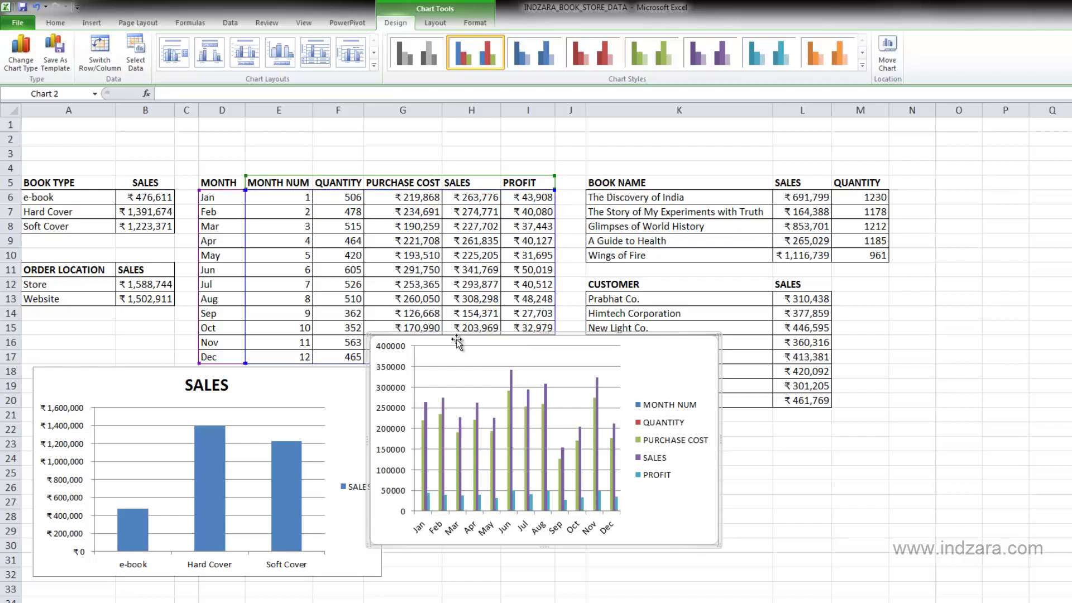
{"action": "left_click_drag", "start_coordinate": [457, 335], "coordinate": [480, 358]}
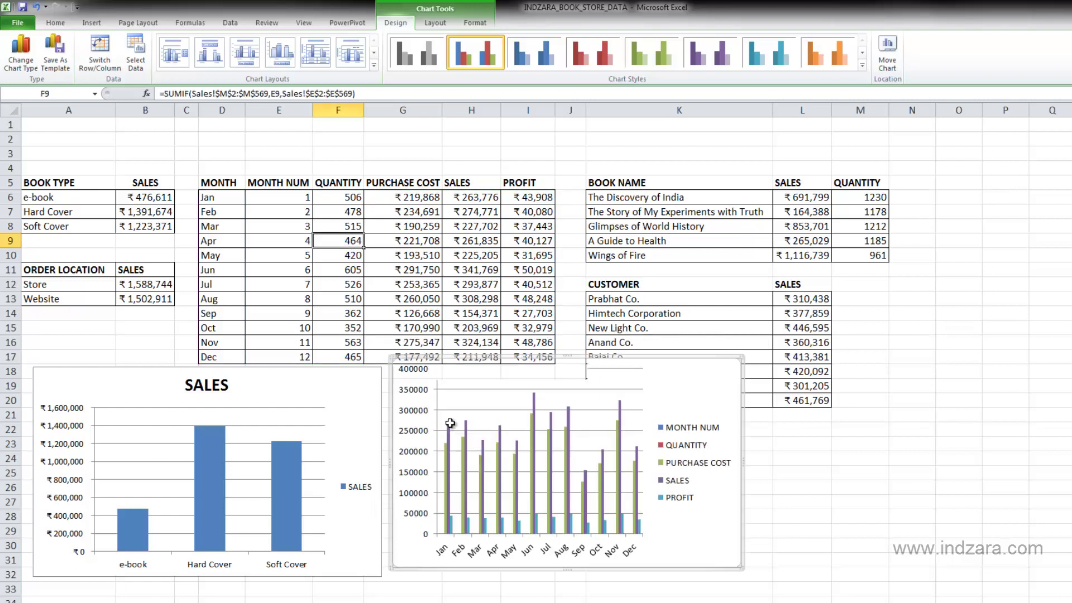
Delete the month chart and select book names K5:K10 together with quantities M5:M10.
{"action": "key", "text": "Delete"}
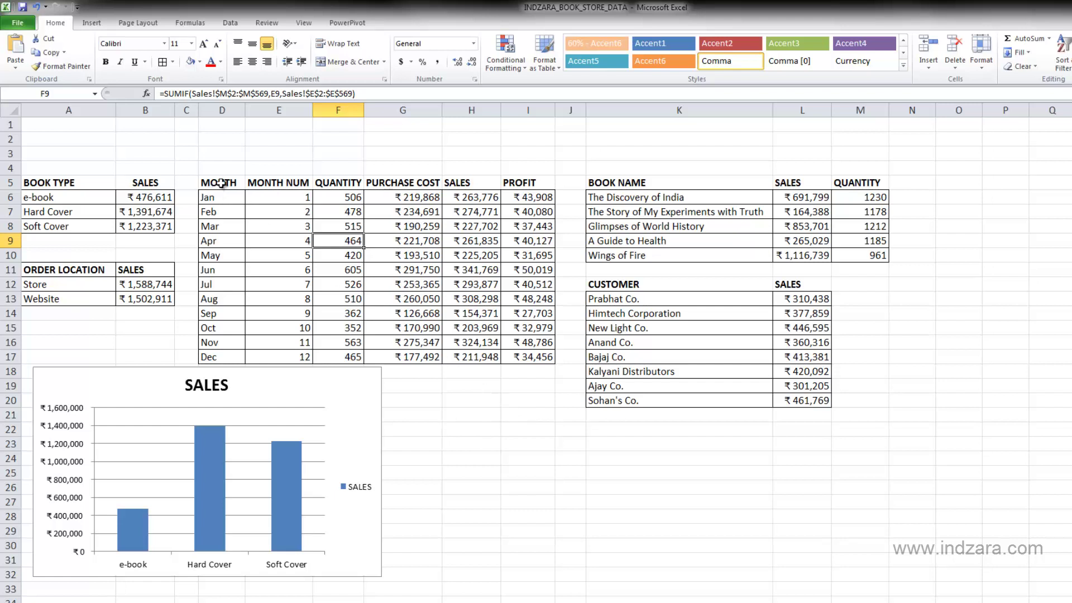
{"action": "left_click_drag", "start_coordinate": [221, 187], "coordinate": [217, 355]}
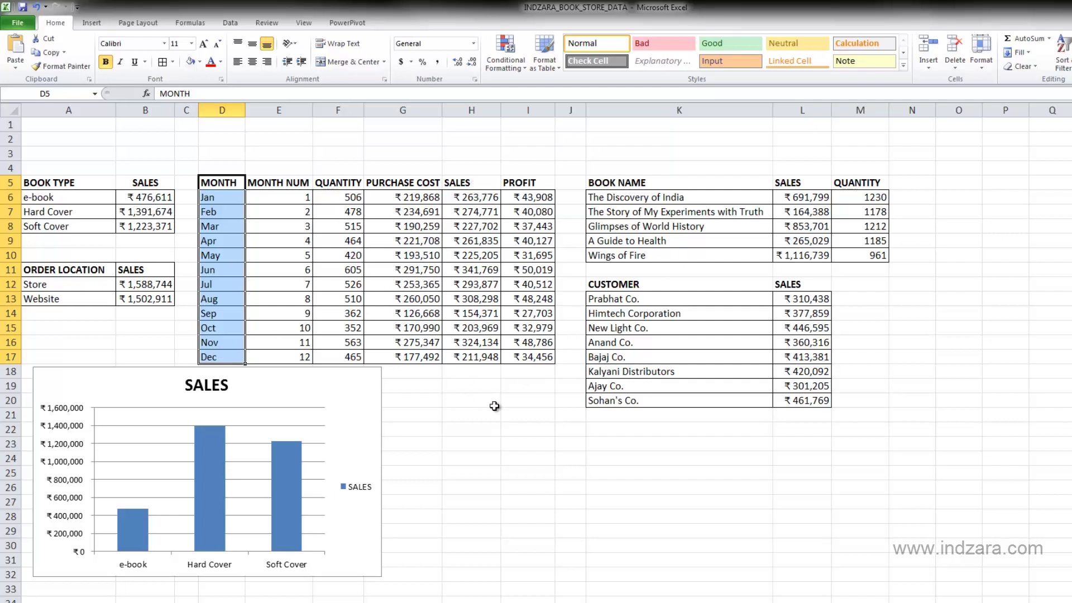
{"action": "left_click", "coordinate": [493, 402]}
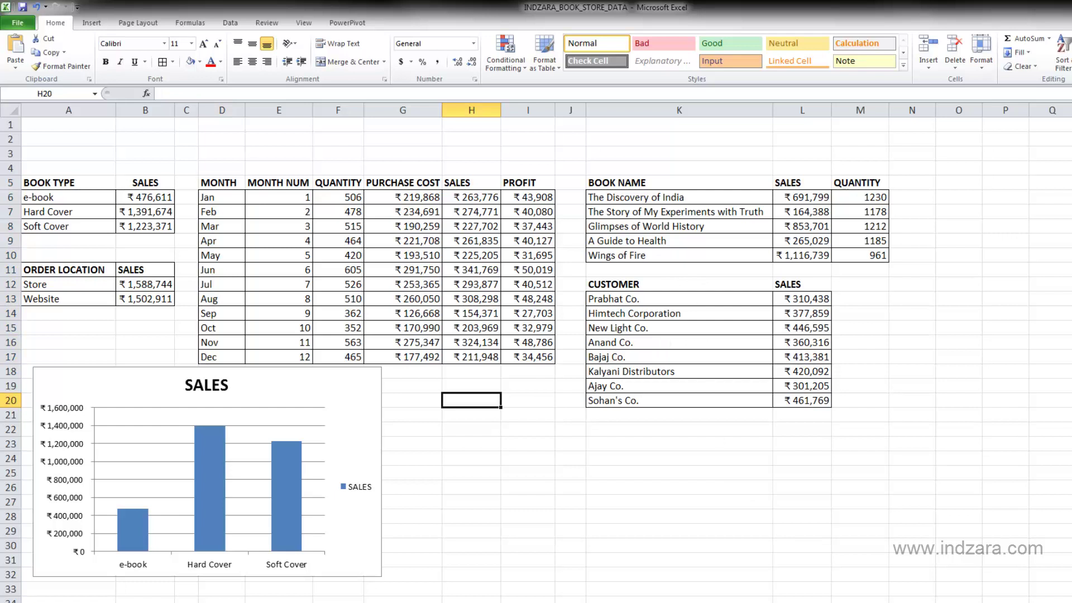
{"action": "left_click_drag", "start_coordinate": [640, 184], "coordinate": [664, 255]}
{"action": "left_click_drag", "start_coordinate": [873, 184], "coordinate": [873, 259], "text": "ctrl"}
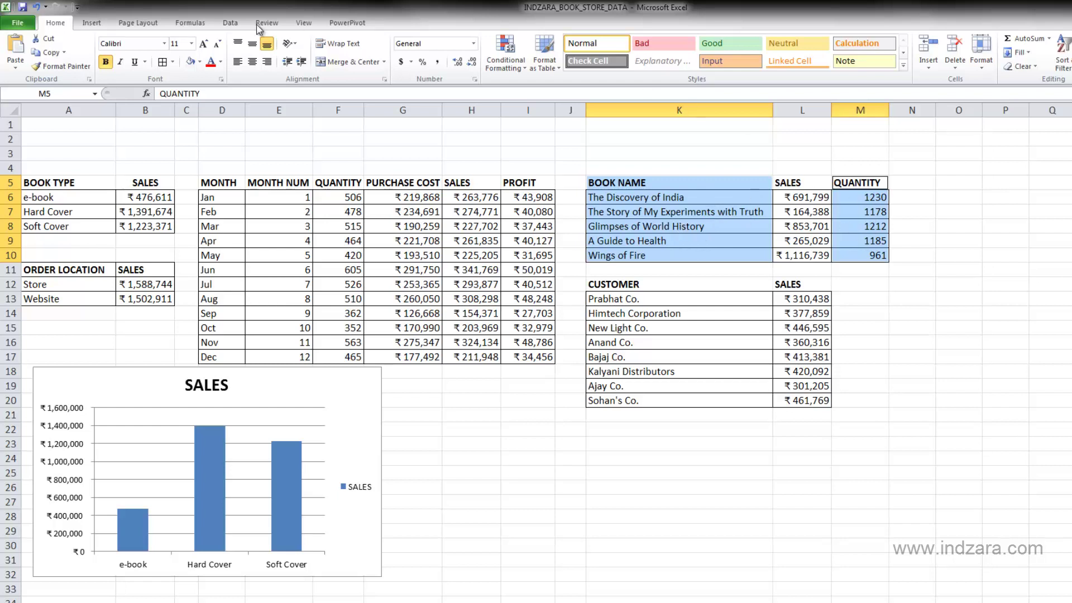
Insert a clustered column chart of QUANTITY by book name and align it beside the SALES chart.
{"action": "left_click", "coordinate": [92, 22]}
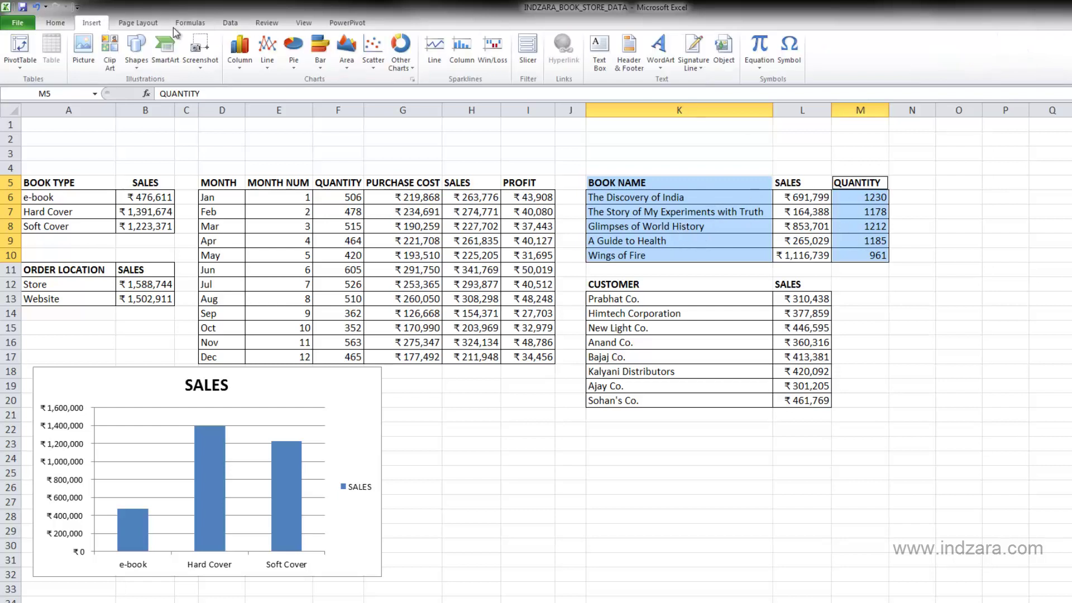
{"action": "left_click", "coordinate": [240, 64]}
{"action": "left_click", "coordinate": [244, 104]}
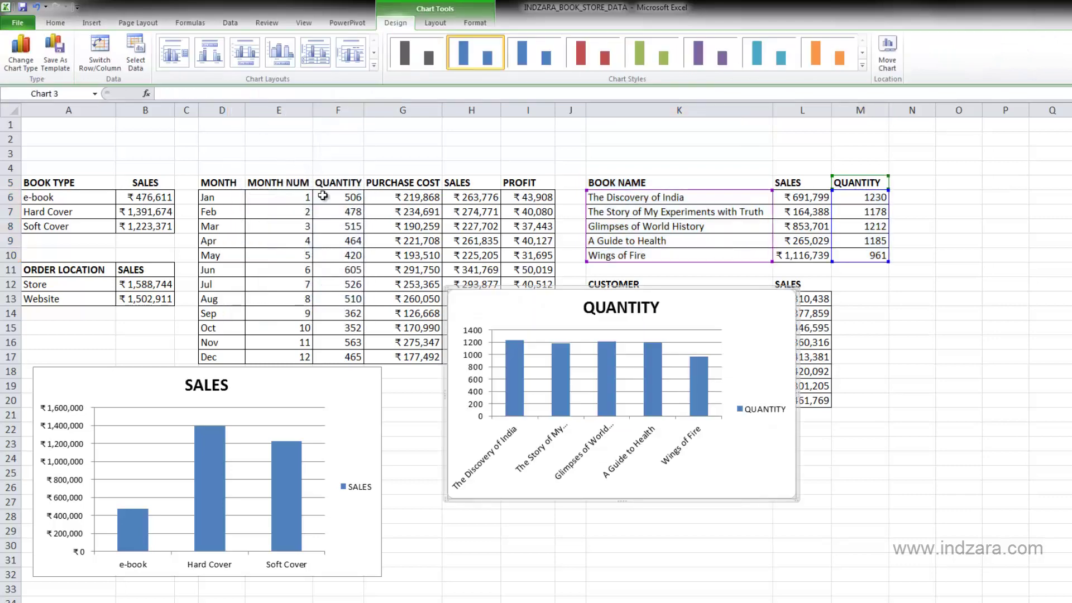
{"action": "left_click_drag", "start_coordinate": [501, 291], "coordinate": [440, 369]}
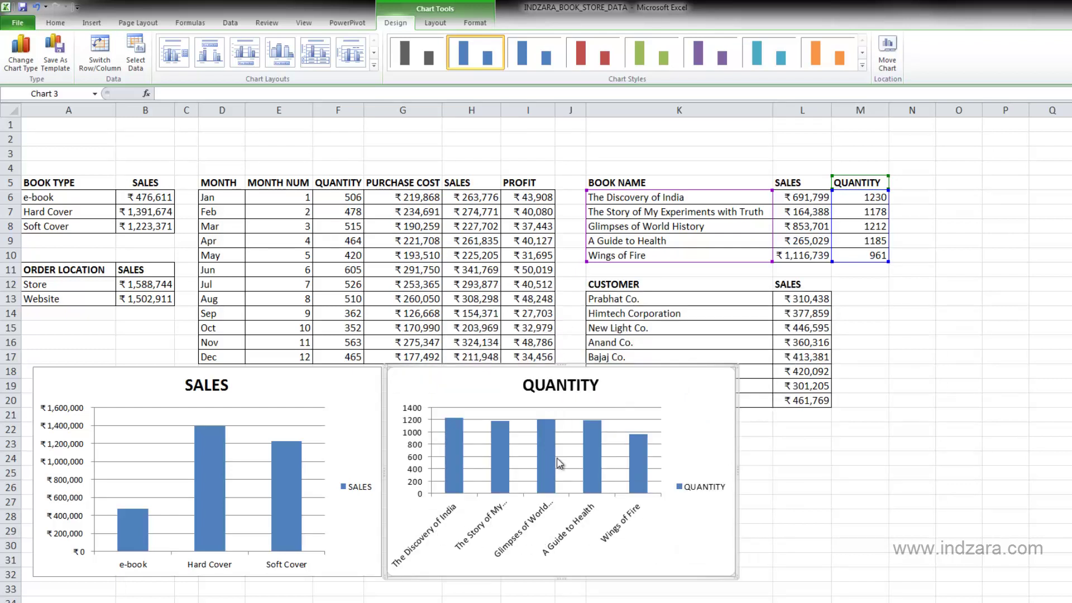
{"action": "mouse_move", "coordinate": [557, 462]}
{"action": "mouse_move", "coordinate": [466, 441]}
{"action": "left_click_drag", "start_coordinate": [470, 367], "coordinate": [473, 378]}
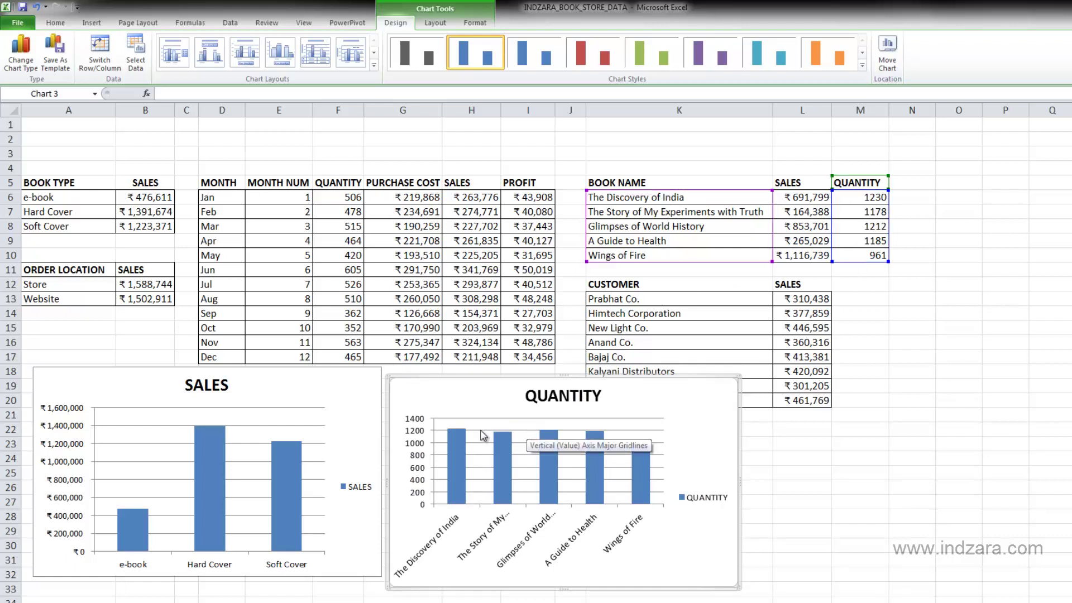
{"action": "left_click", "coordinate": [382, 246]}
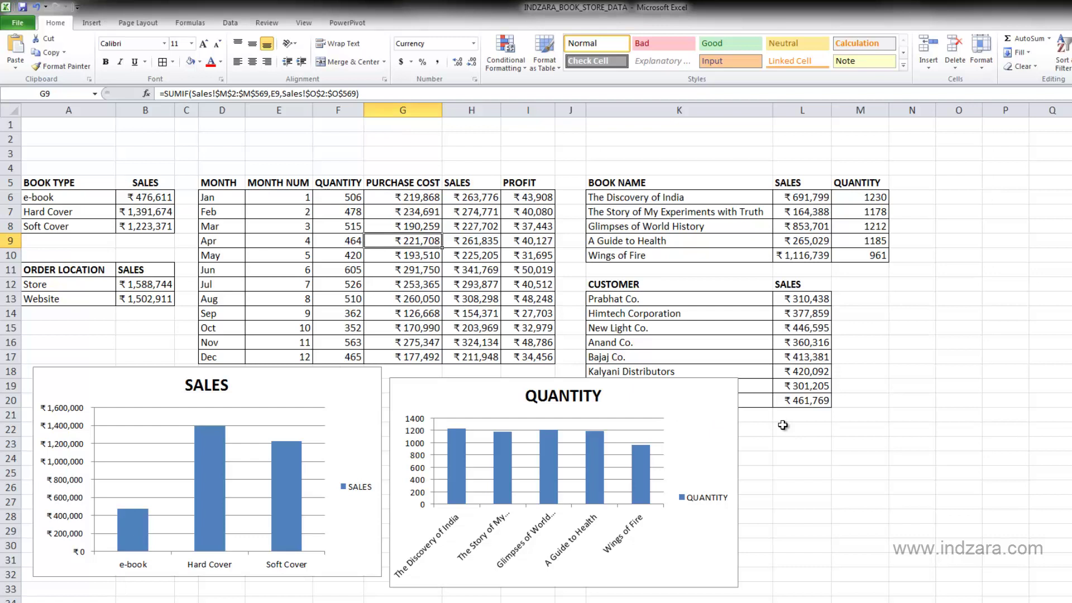
{"action": "left_click", "coordinate": [783, 425]}
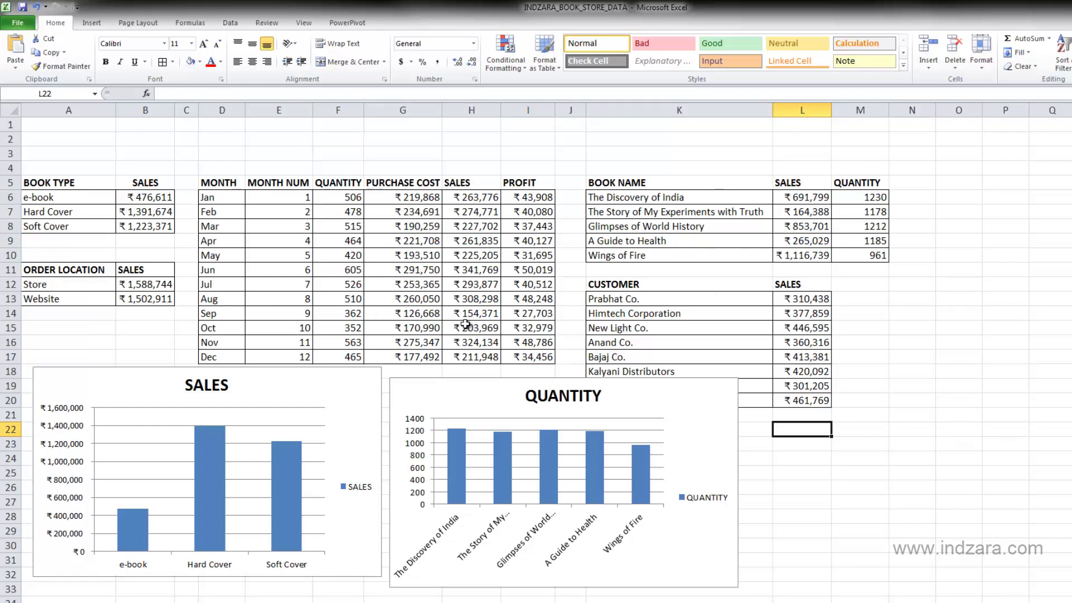
Insert a blank clustered column chart and move it higher on the sheet.
{"action": "left_click", "coordinate": [95, 25]}
{"action": "left_click", "coordinate": [240, 51]}
{"action": "left_click", "coordinate": [244, 107]}
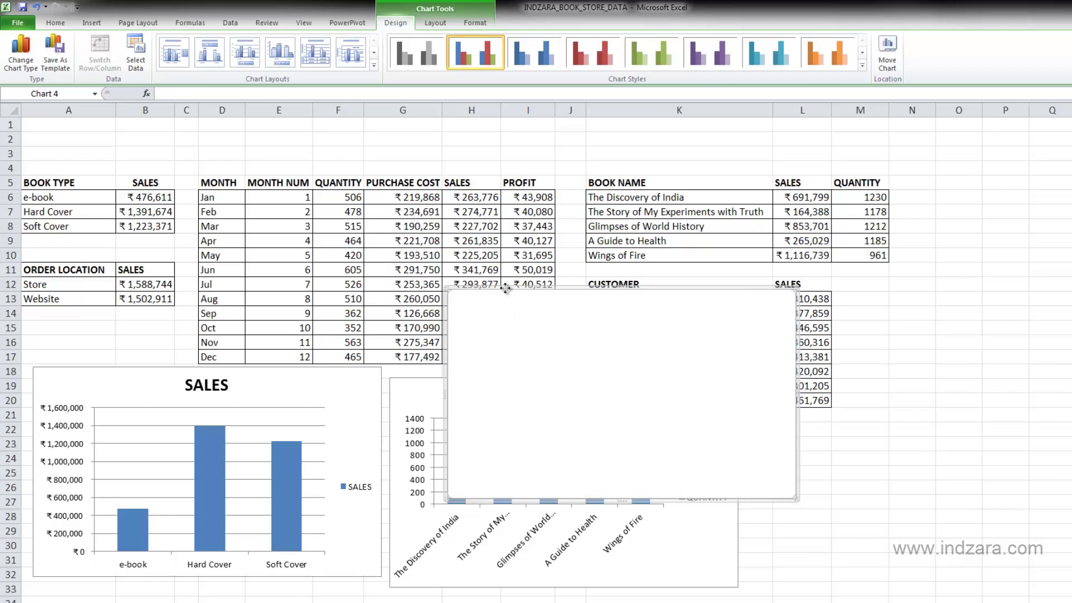
{"action": "left_click_drag", "start_coordinate": [506, 289], "coordinate": [314, 204]}
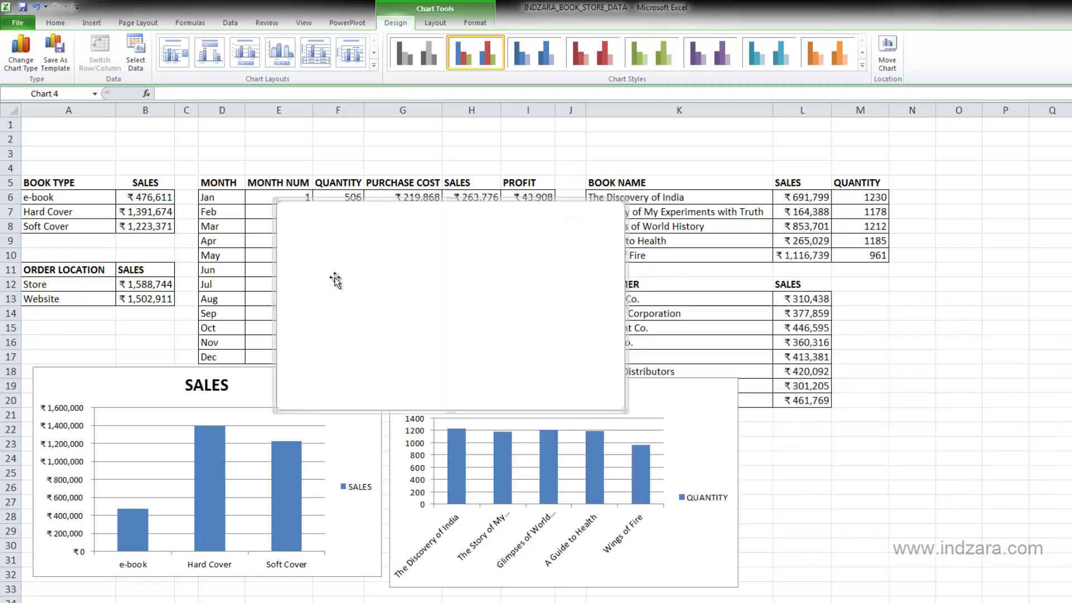
Set the new chart's data range to the book type SALES table A5:B8.
{"action": "right_click", "coordinate": [446, 255]}
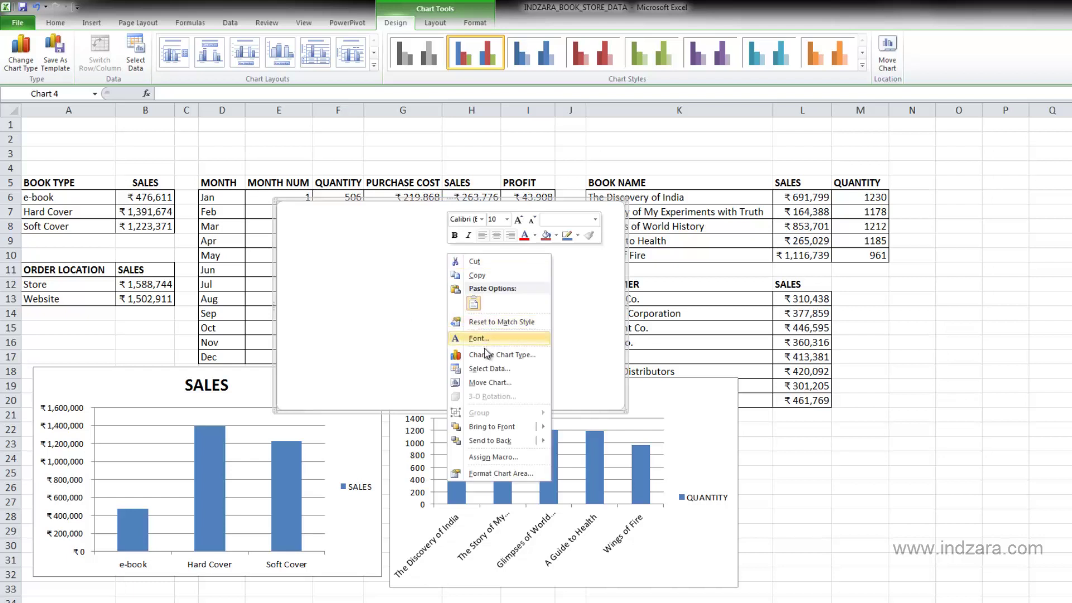
{"action": "left_click", "coordinate": [485, 369]}
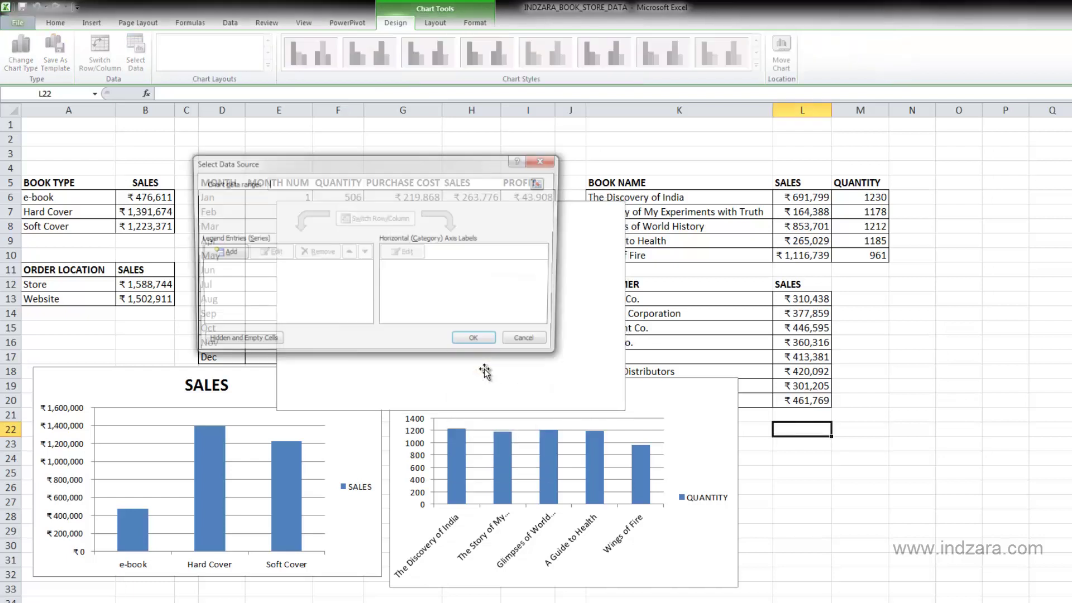
{"action": "left_click_drag", "start_coordinate": [335, 163], "coordinate": [494, 231]}
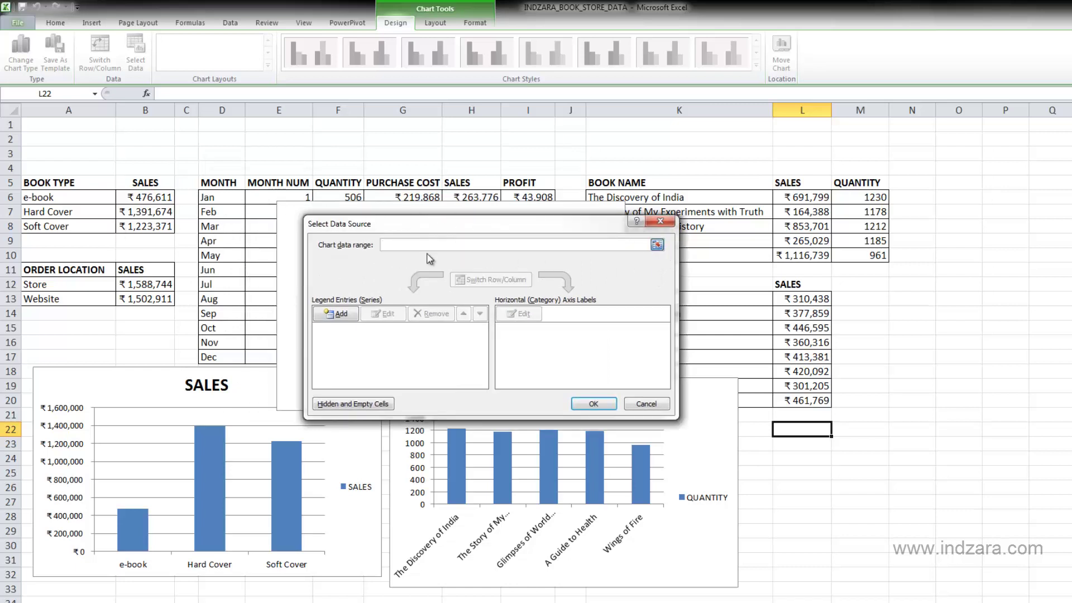
{"action": "left_click", "coordinate": [657, 246]}
{"action": "left_click_drag", "start_coordinate": [96, 201], "coordinate": [137, 220]}
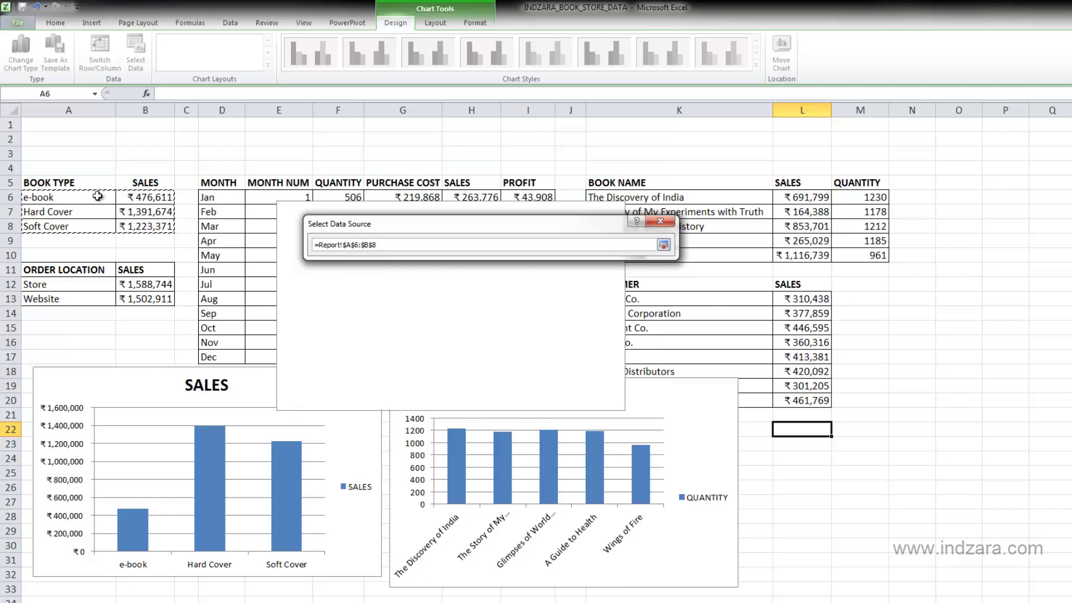
{"action": "left_click_drag", "start_coordinate": [95, 184], "coordinate": [175, 242]}
{"action": "key", "text": "Return"}
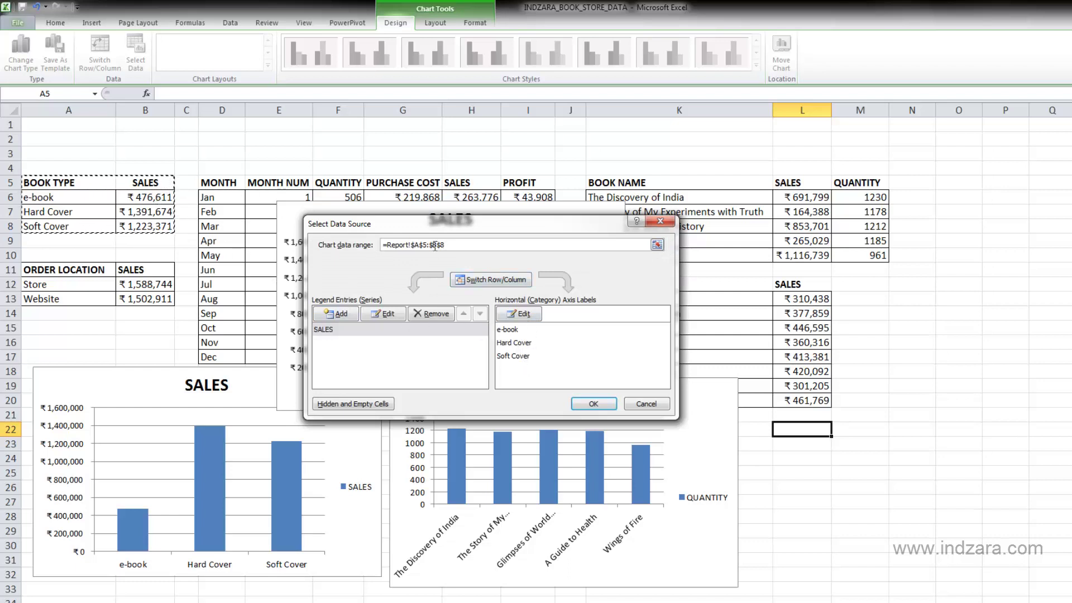
{"action": "left_click_drag", "start_coordinate": [430, 224], "coordinate": [759, 181]}
{"action": "left_click_drag", "start_coordinate": [676, 186], "coordinate": [719, 173]}
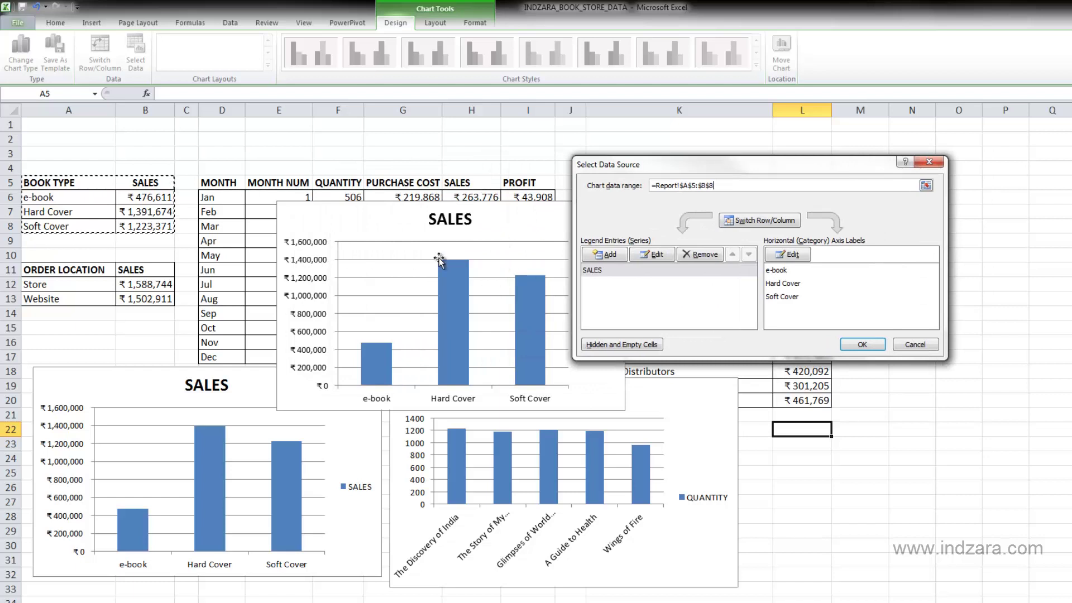
{"action": "left_click_drag", "start_coordinate": [789, 172], "coordinate": [456, 178]}
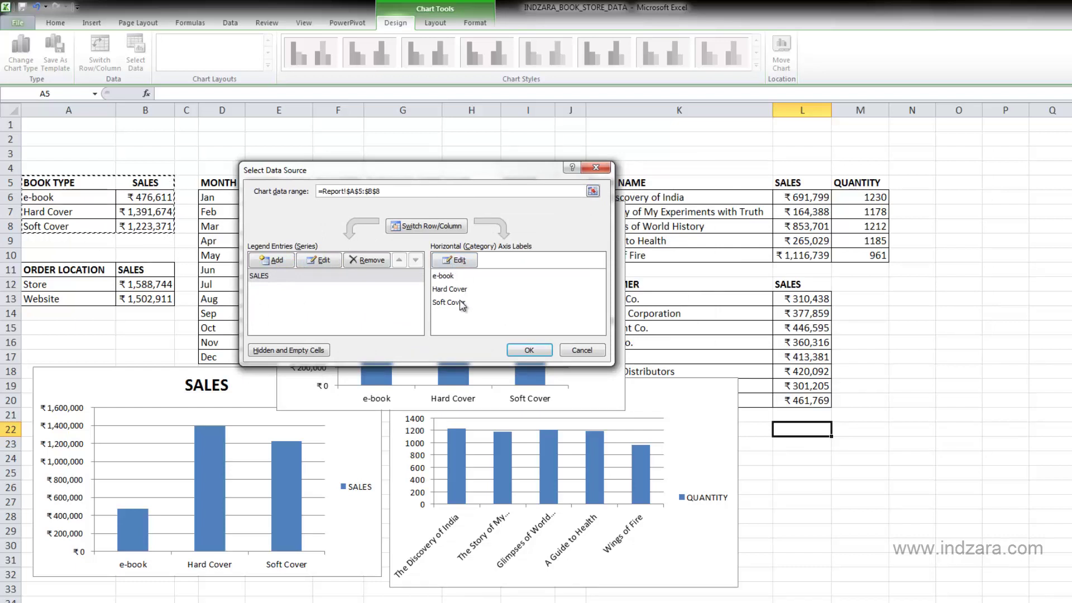
Cancel Select Data Source and delete the empty extra chart from the Report sheet.
{"action": "left_click", "coordinate": [572, 353]}
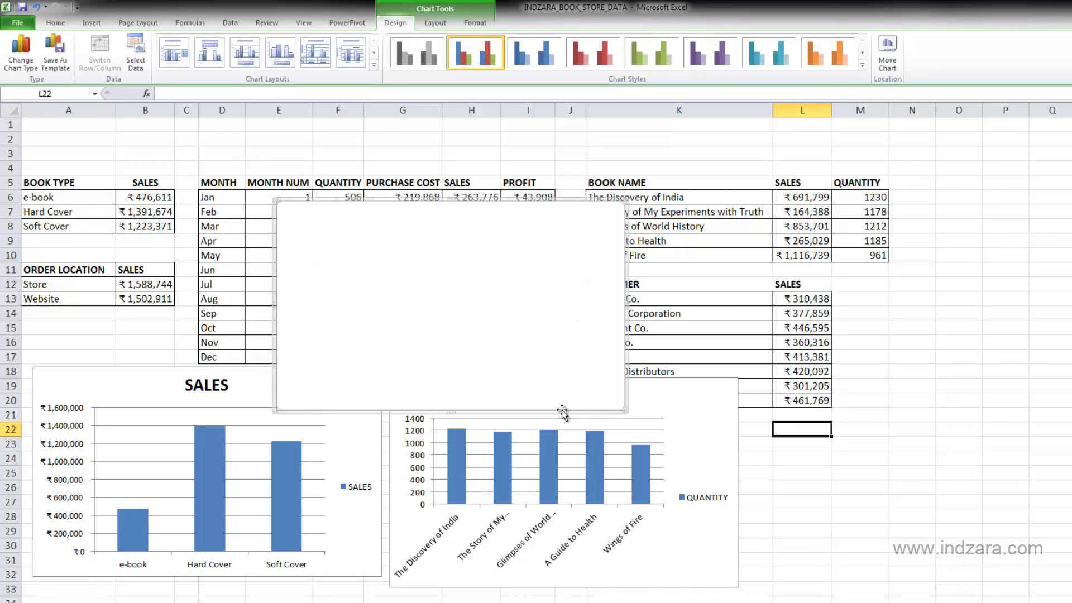
{"action": "key", "text": "Delete"}
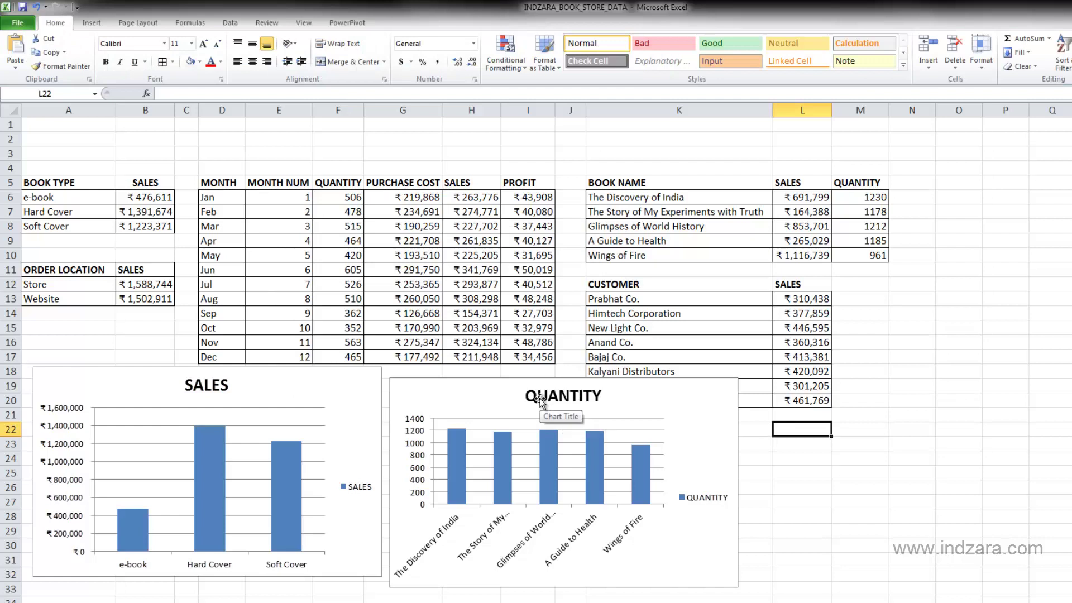